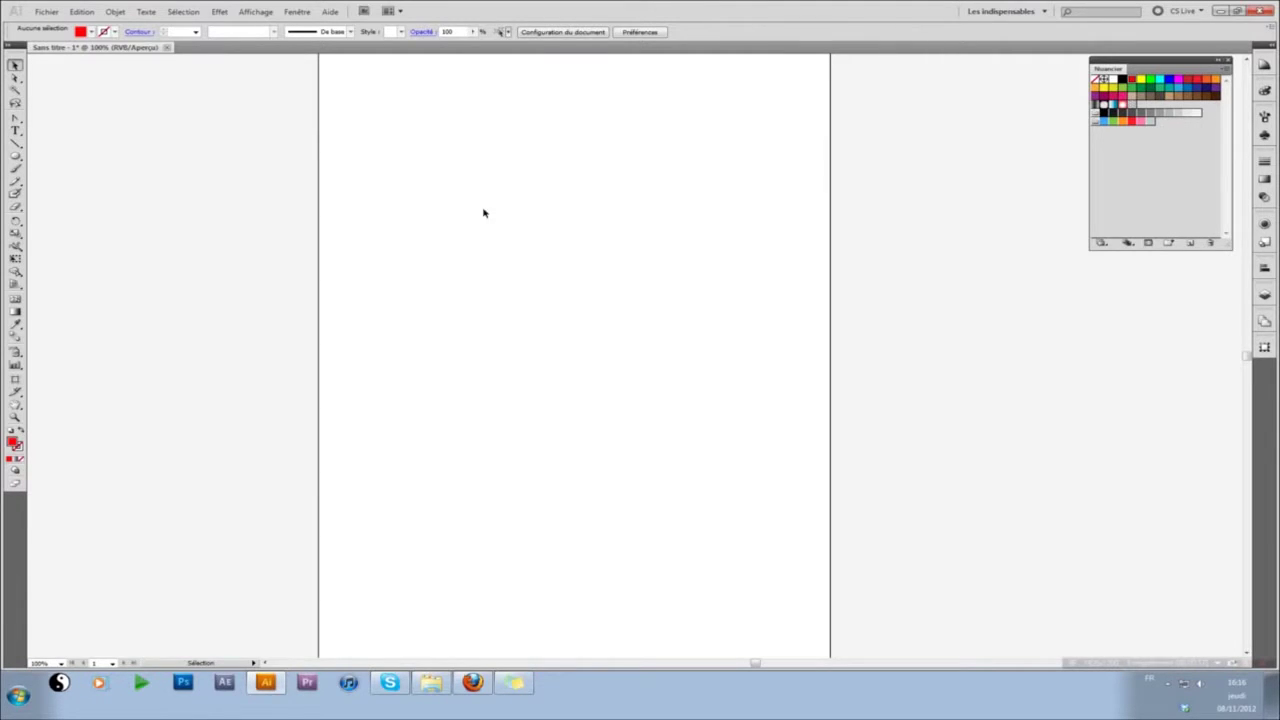
# Show the Pathfinder panel and draw a red rounded square about 188 px wide in the upper part of the artboard
pyautogui.click(296, 12)
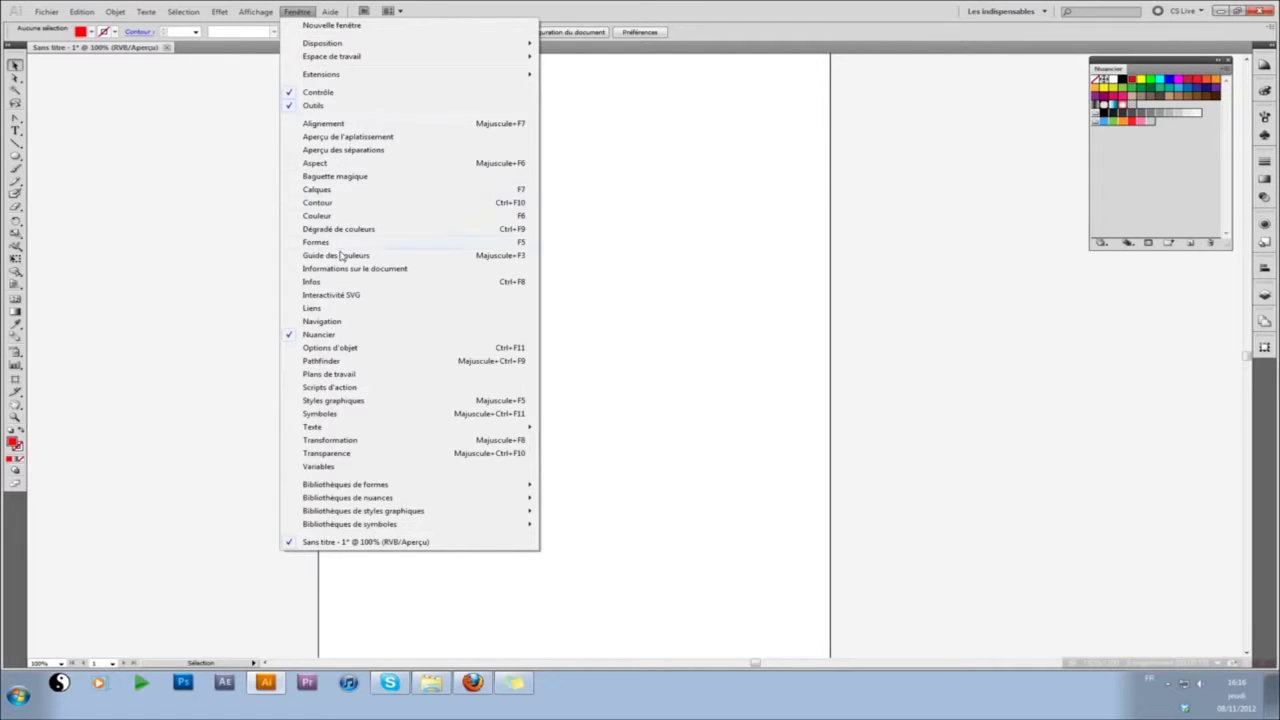
pyautogui.click(340, 362)
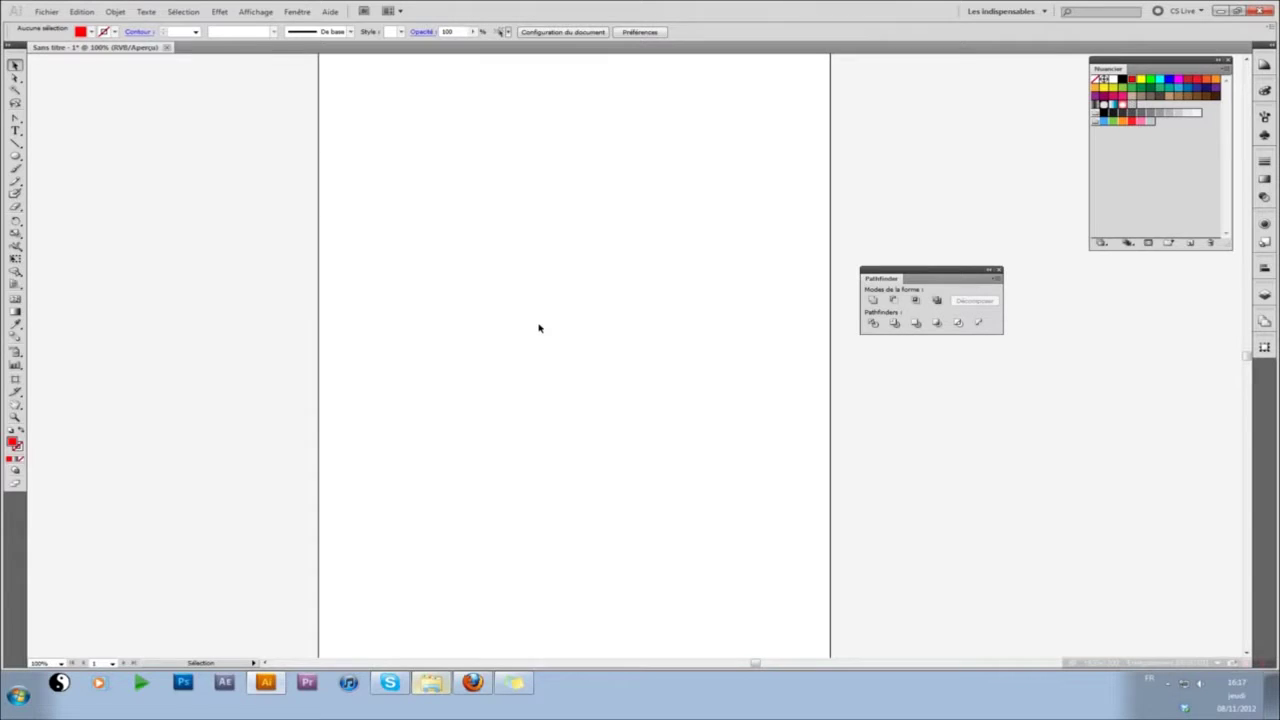
pyautogui.click(16, 157)
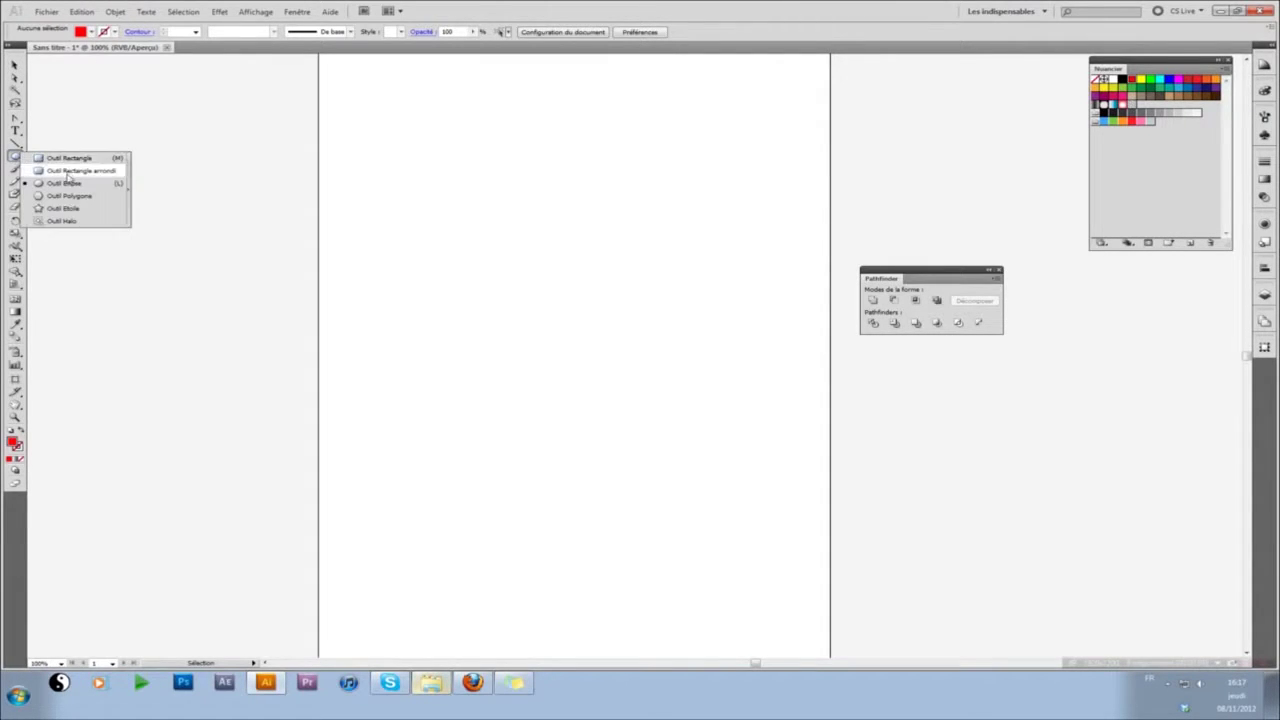
pyautogui.click(68, 171)
pyautogui.moveTo(455, 213); pyautogui.dragTo(580, 325)
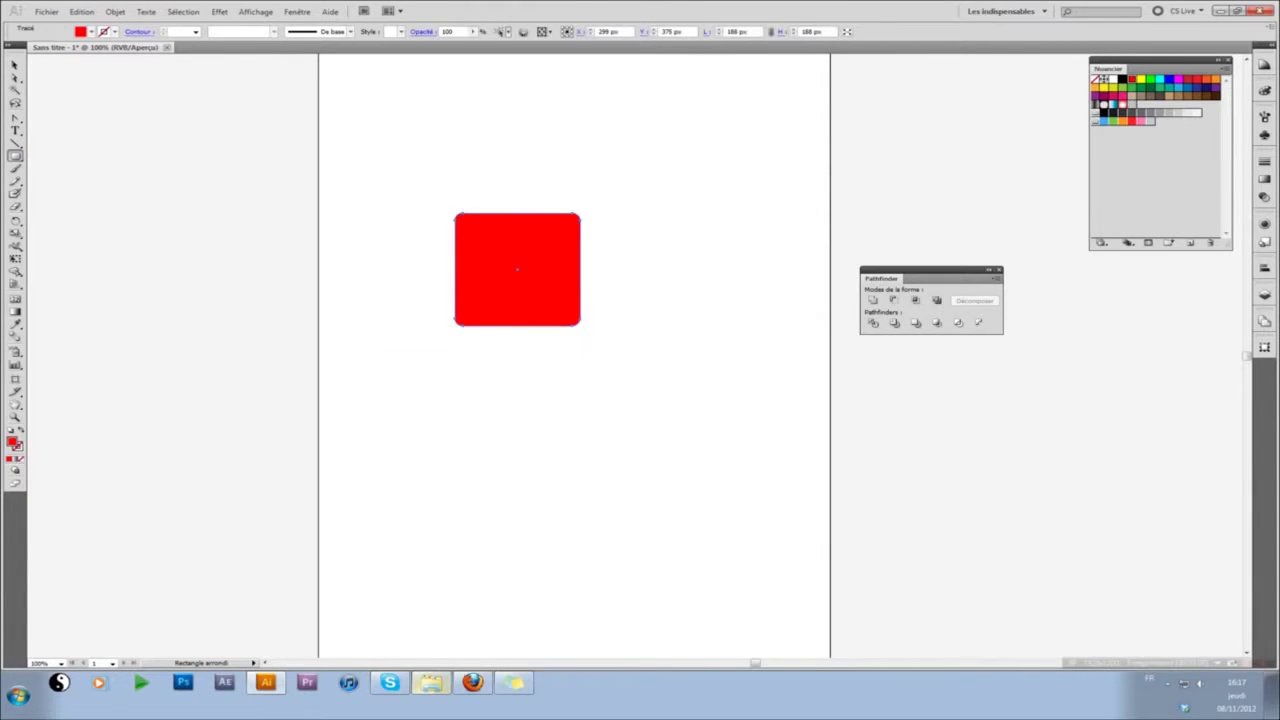
# Draw a red circle about 199 px in diameter overlapping the lower-right corner of the rounded square
pyautogui.click(16, 157)
pyautogui.click(60, 180)
pyautogui.moveTo(631, 404); pyautogui.dragTo(498, 286)
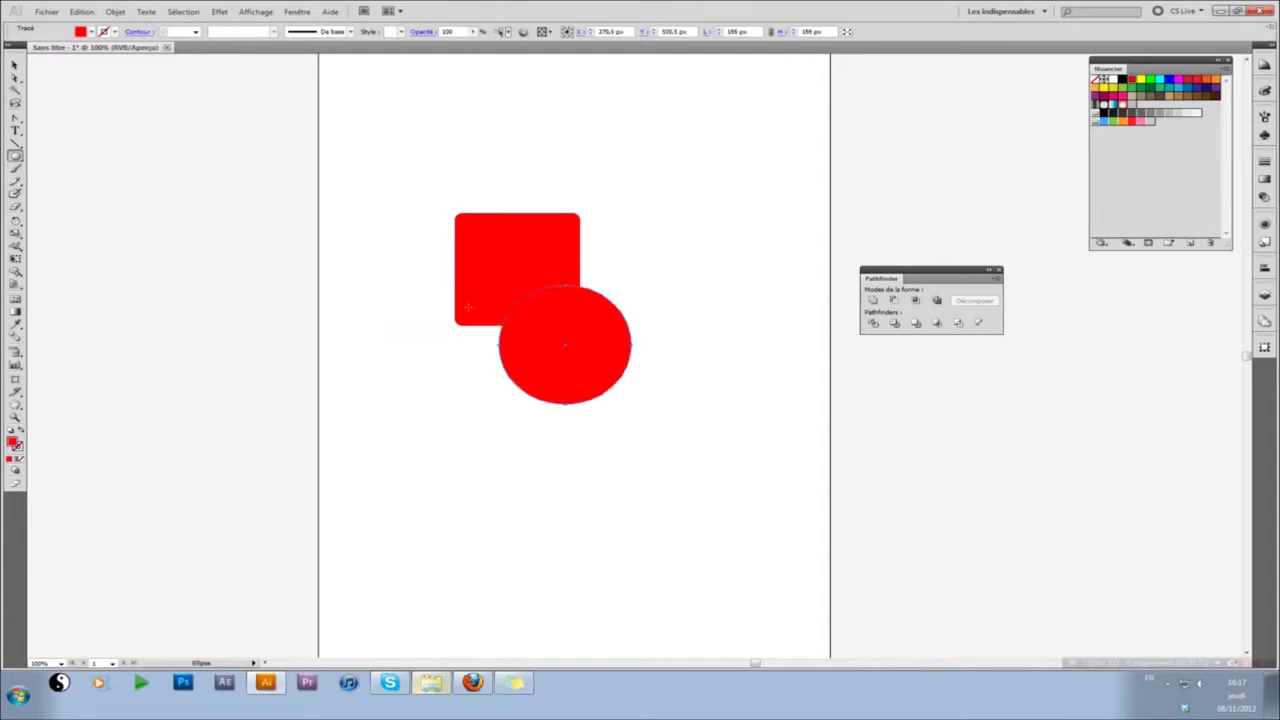
# Fill the circle with blue and deselect it
pyautogui.click(15, 65)
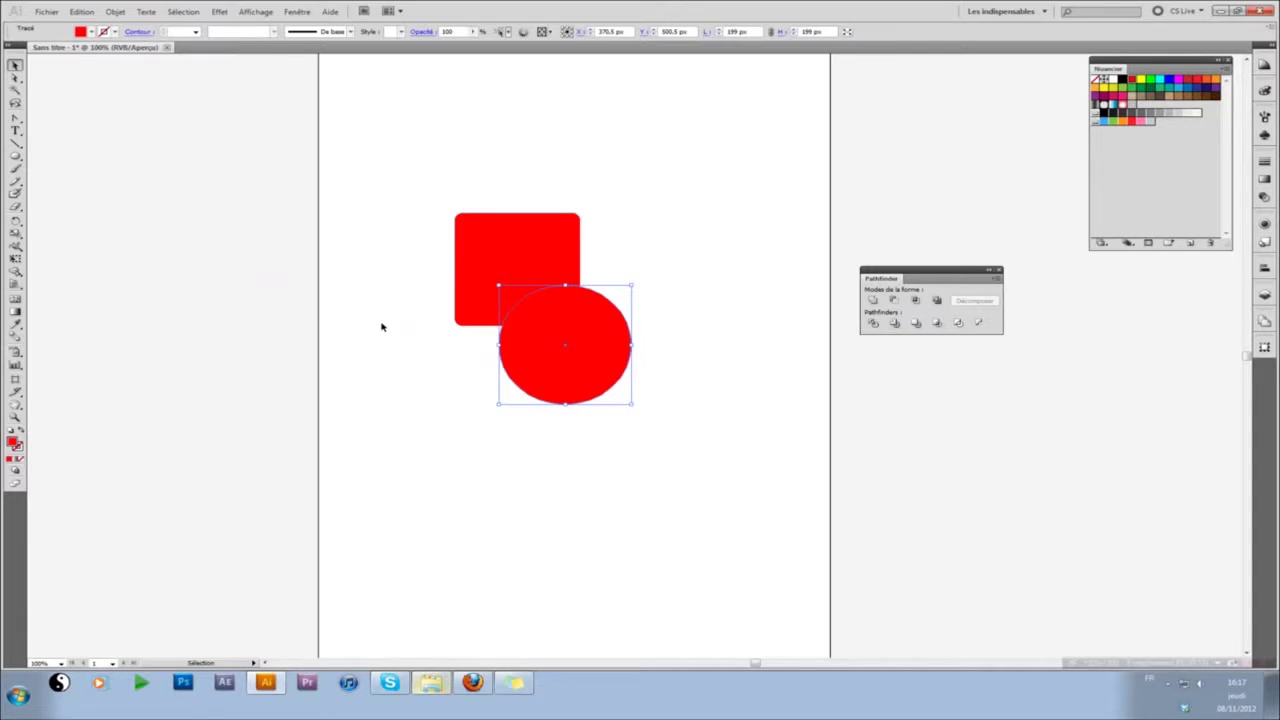
pyautogui.click(90, 32)
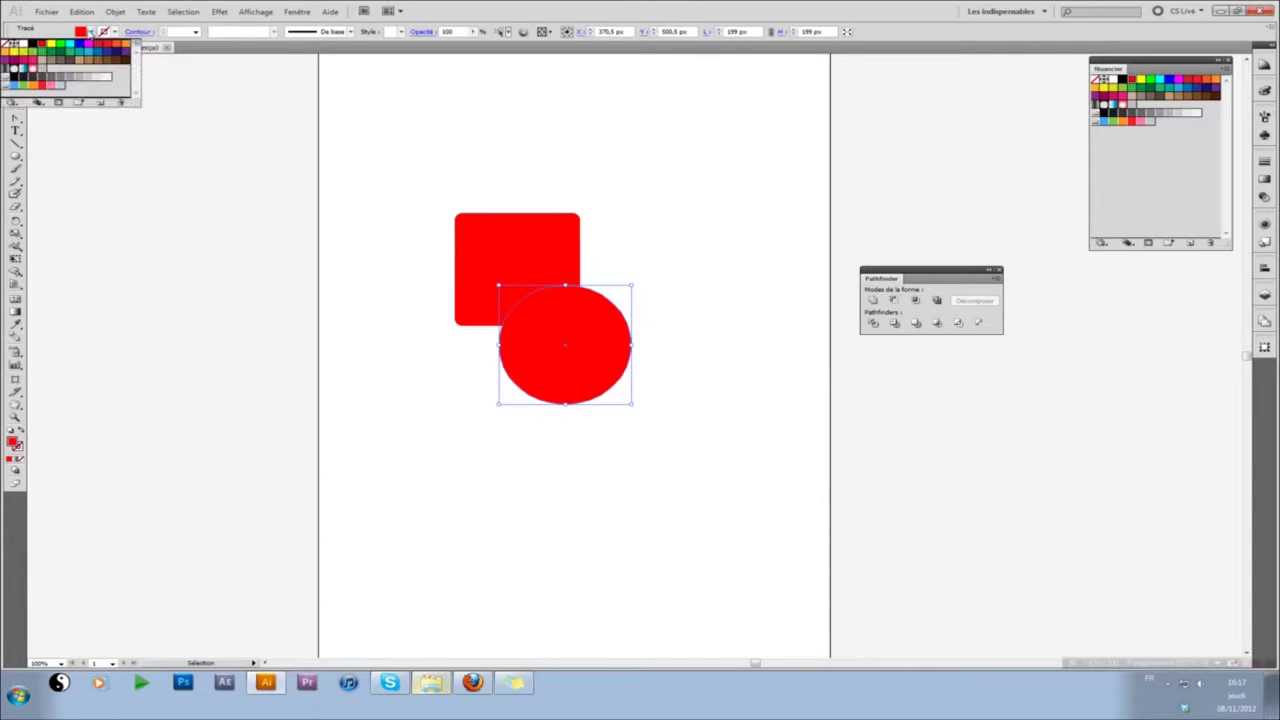
pyautogui.click(33, 45)
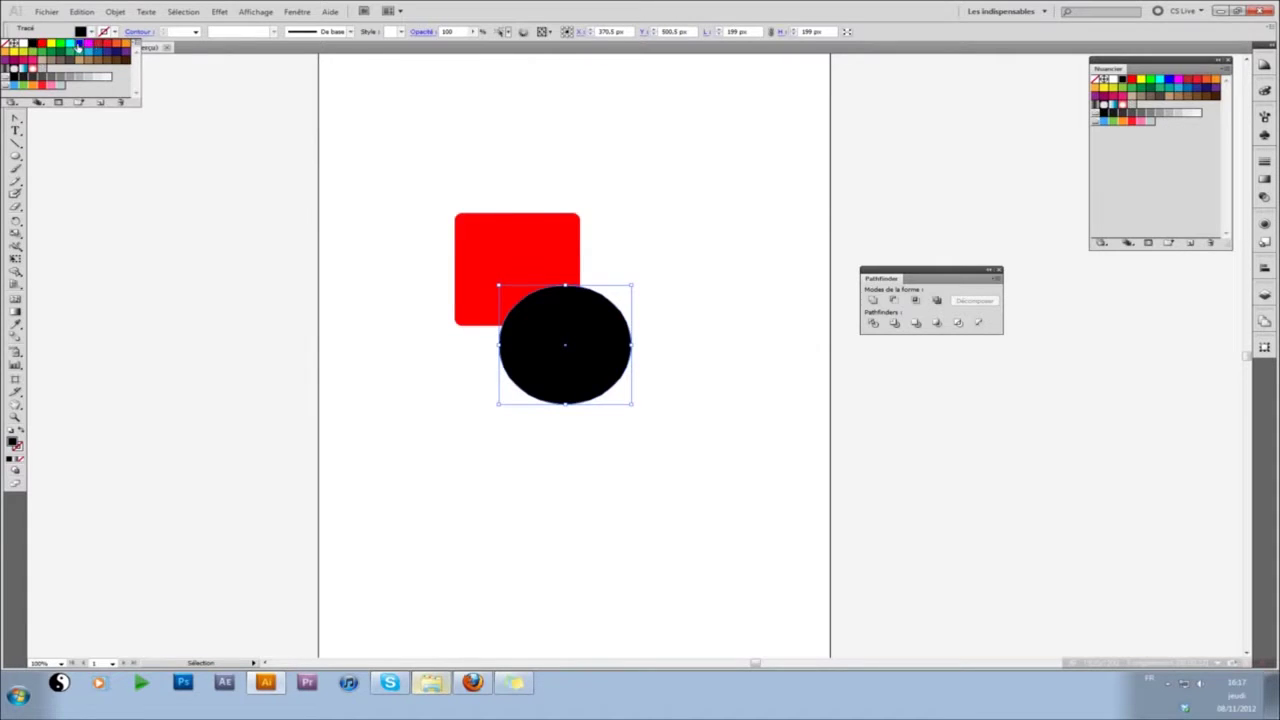
pyautogui.click(78, 46)
pyautogui.click(455, 466)
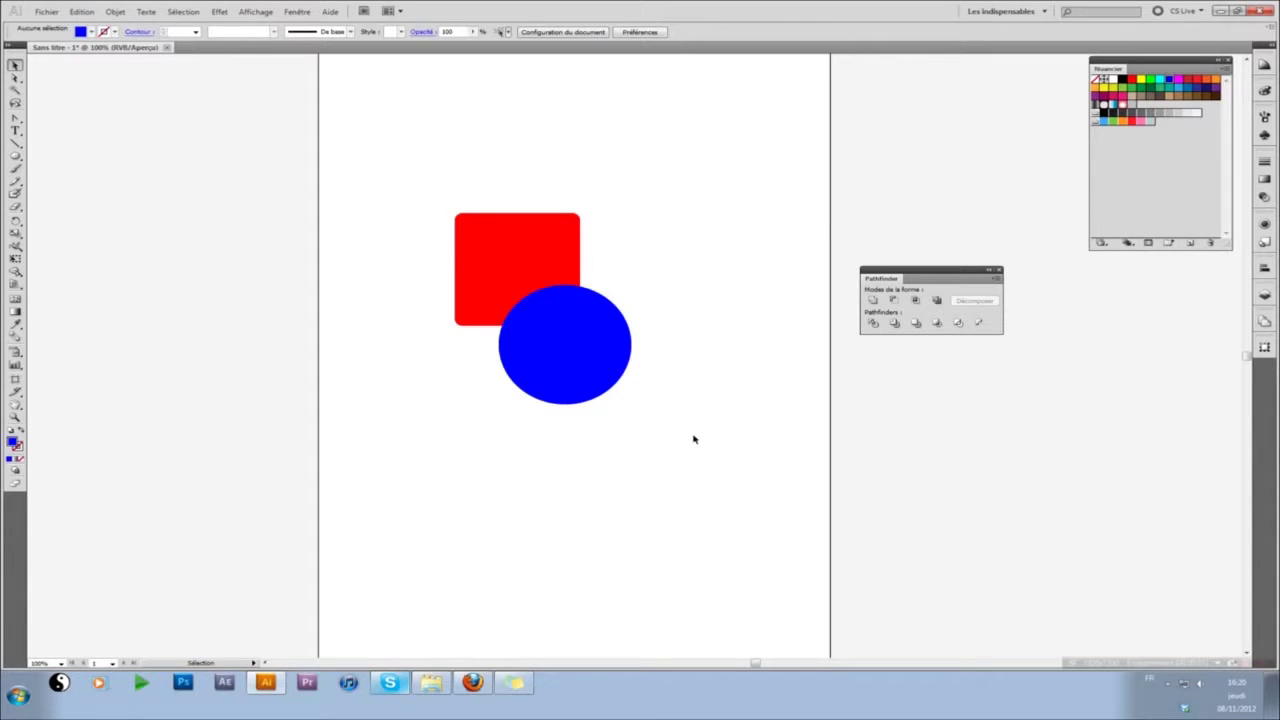
# Unite the red rounded square and the blue circle into one shape, and undo the union
pyautogui.moveTo(692, 435); pyautogui.dragTo(383, 164)
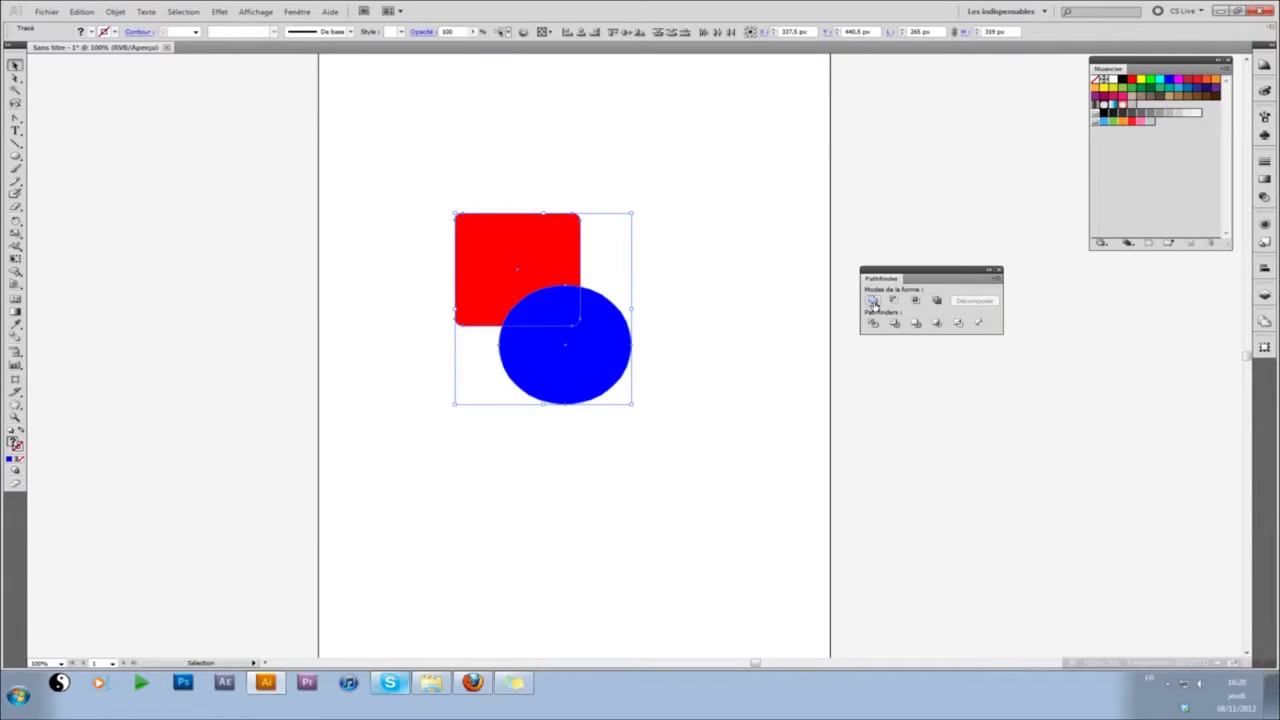
pyautogui.click(872, 301)
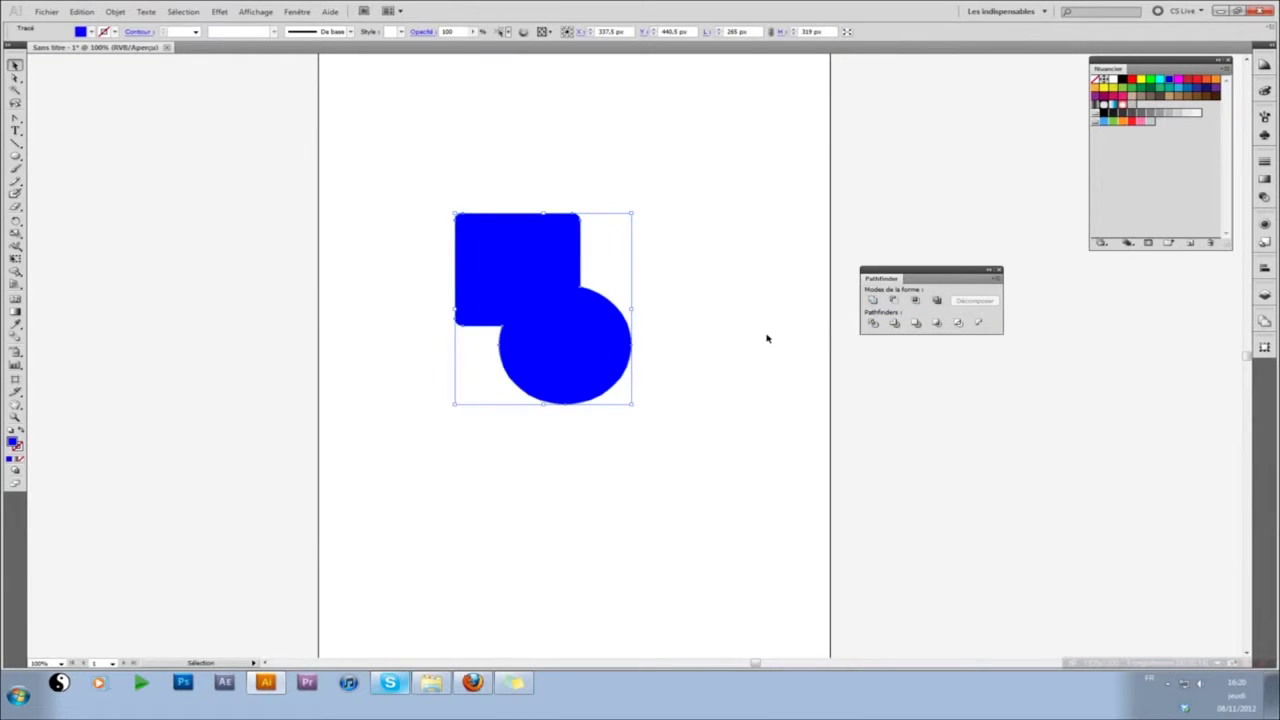
pyautogui.click(739, 294)
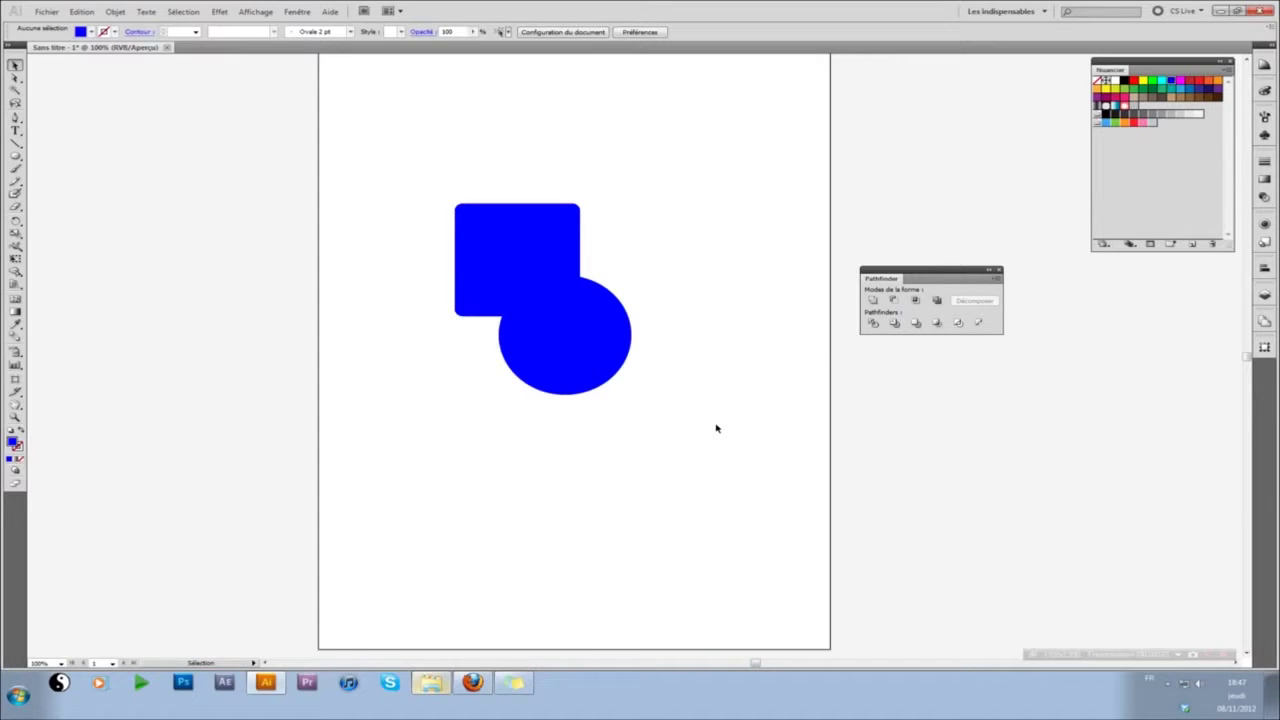
pyautogui.moveTo(702, 424); pyautogui.dragTo(360, 154)
pyautogui.hotkey('ctrl', 'z')
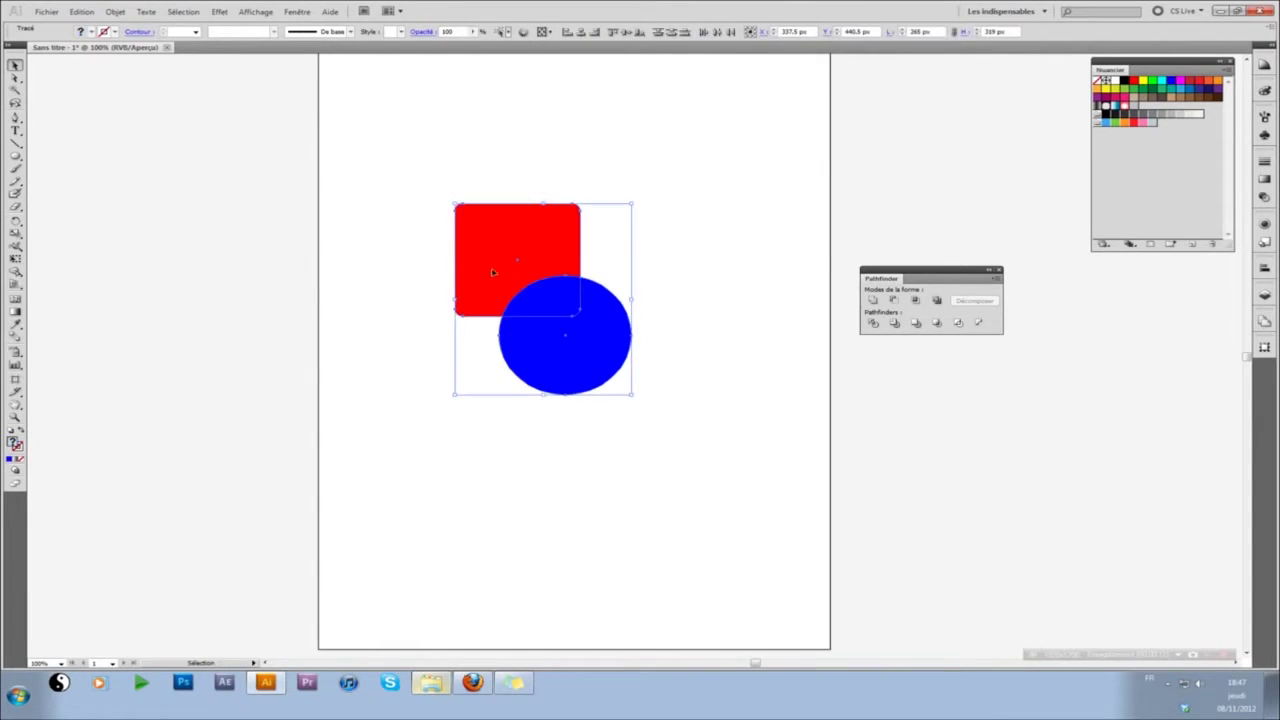
# Subtract the blue circle from the rounded square with Minus Front, and undo the subtraction
pyautogui.click(895, 301)
pyautogui.click(641, 351)
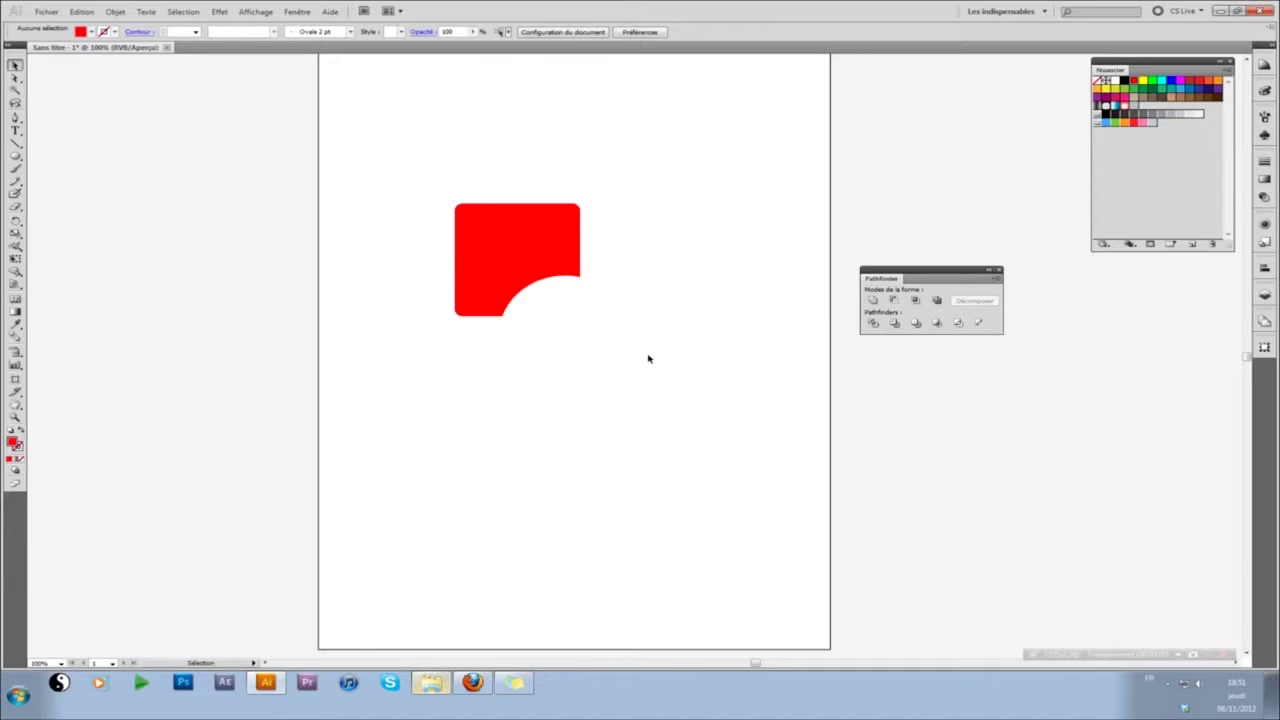
pyautogui.moveTo(643, 358); pyautogui.dragTo(396, 175)
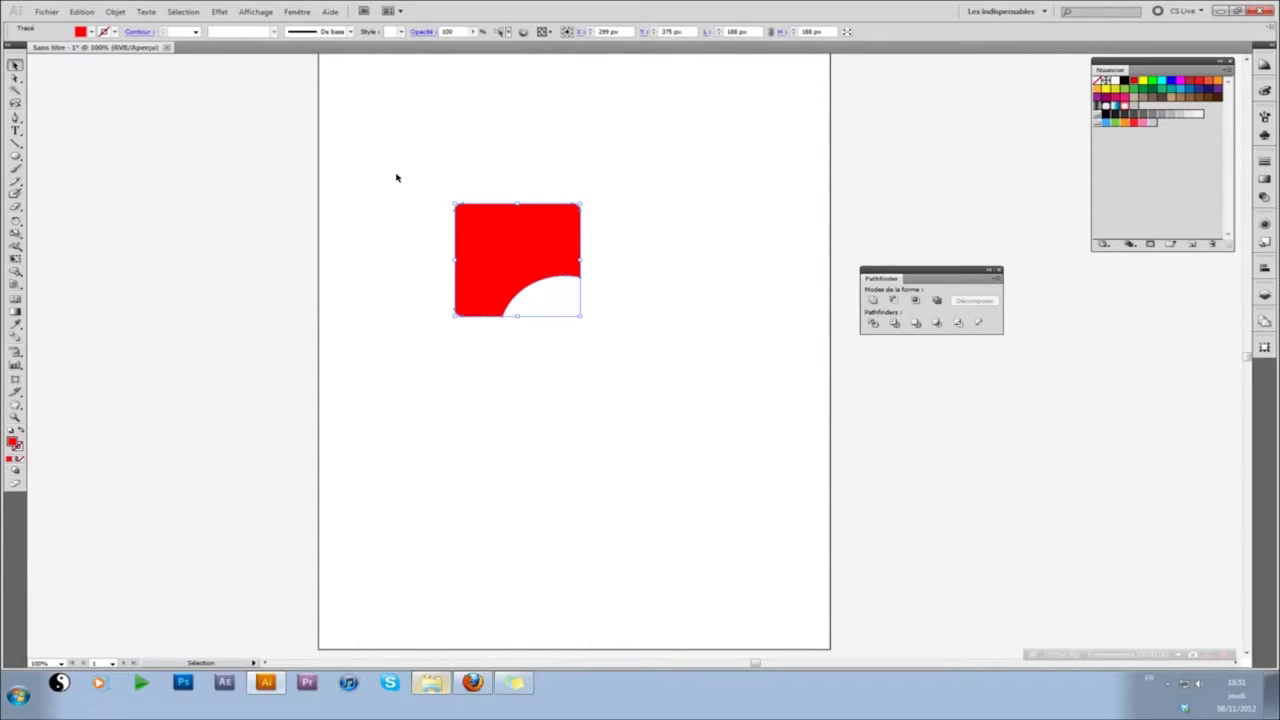
pyautogui.press('a')
pyautogui.hotkey('ctrl', 'z')
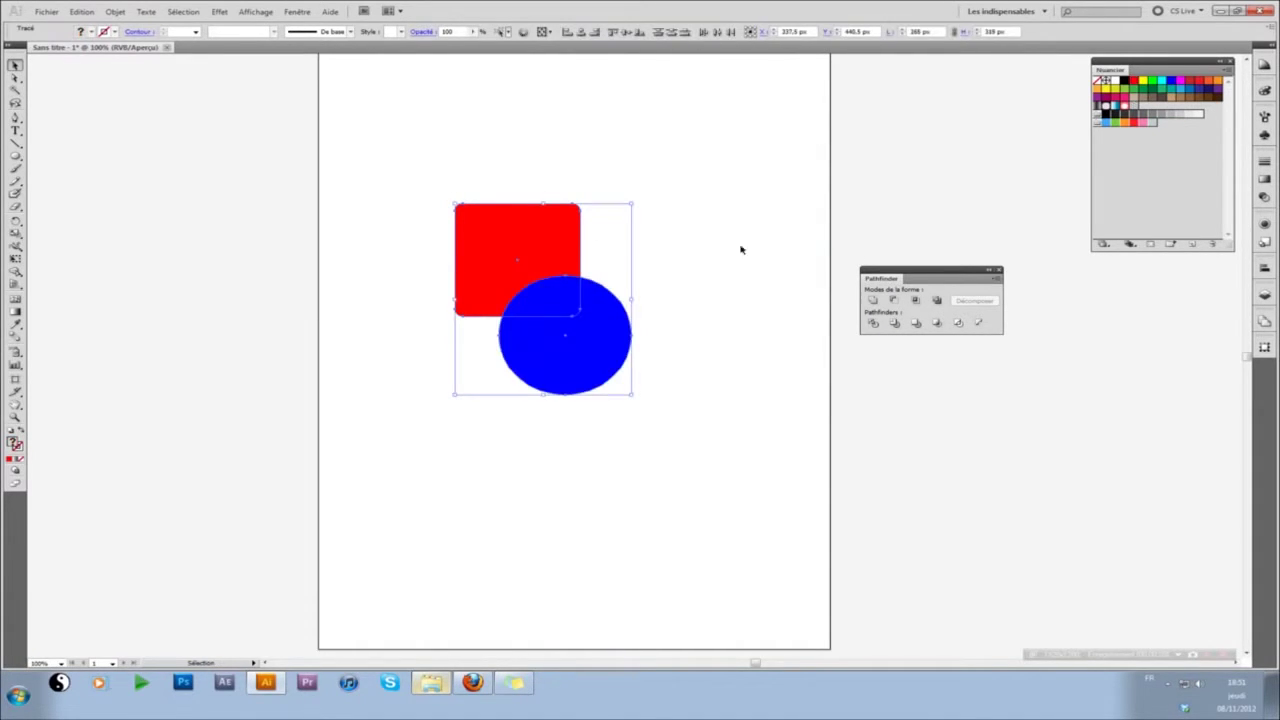
# Reduce the rounded square and circle to their overlap with Intersect, and undo the intersection
pyautogui.click(915, 301)
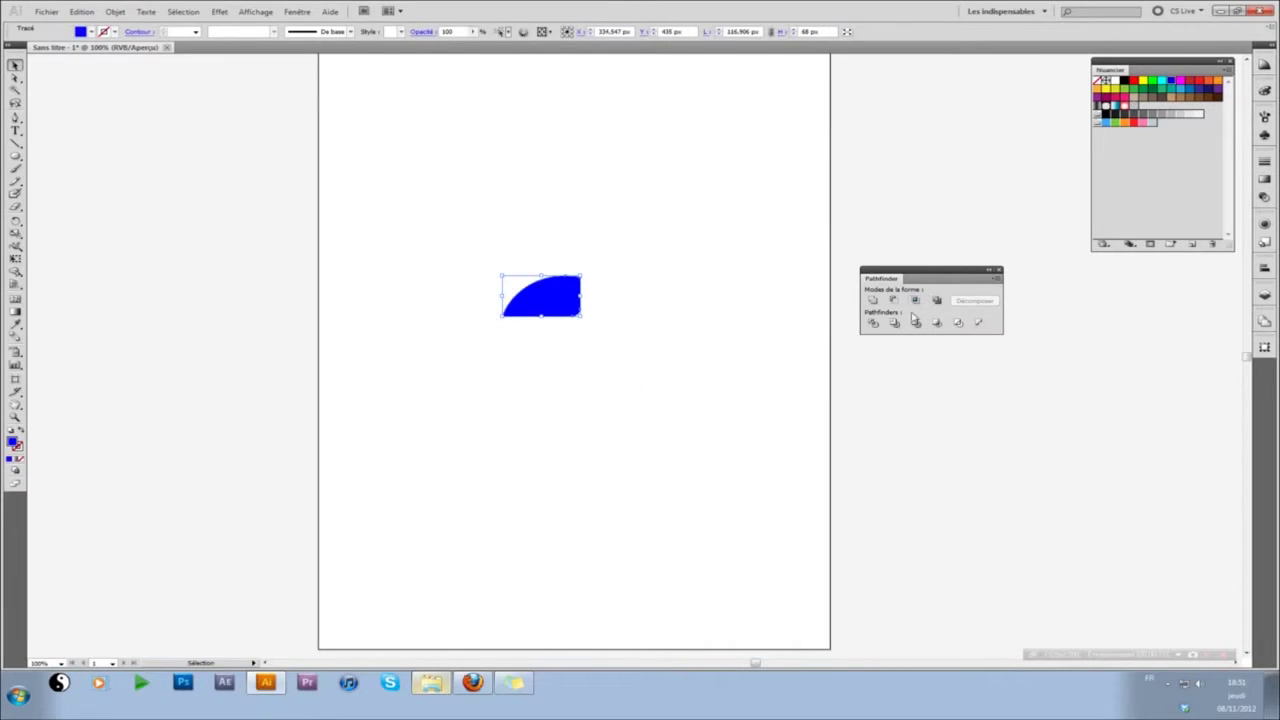
pyautogui.click(730, 436)
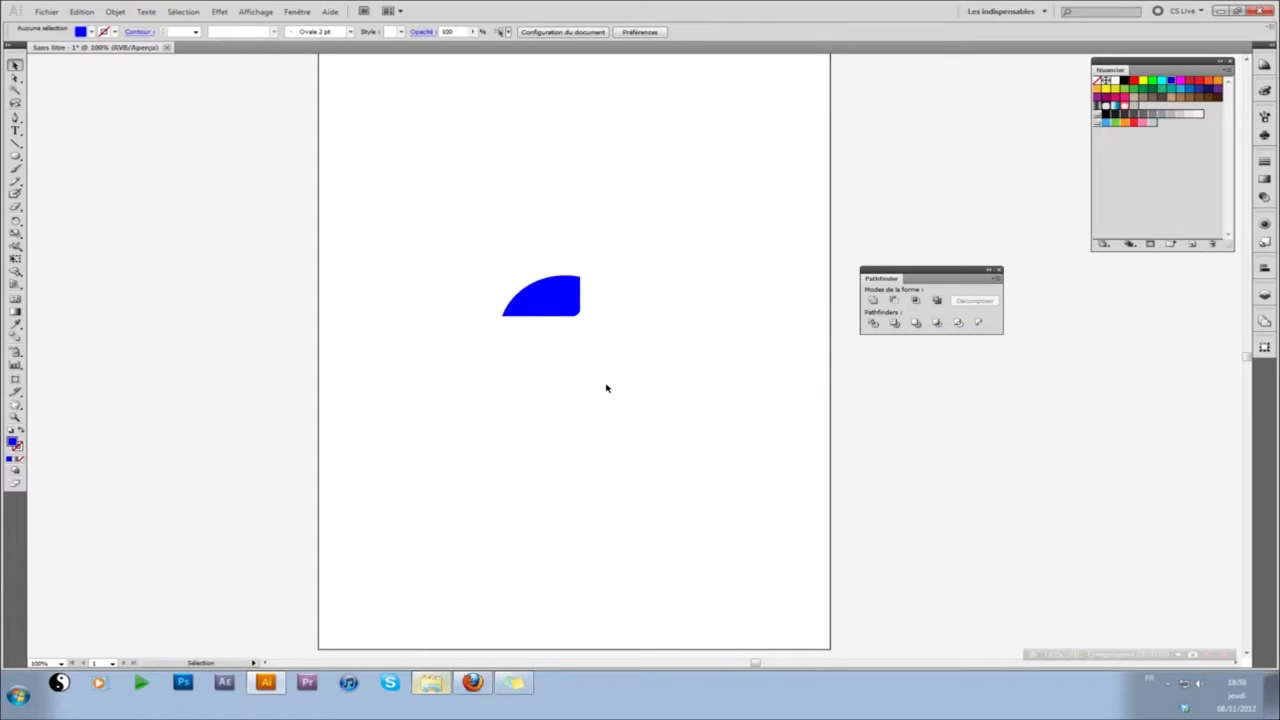
pyautogui.press('a')
pyautogui.hotkey('ctrl', 'z')
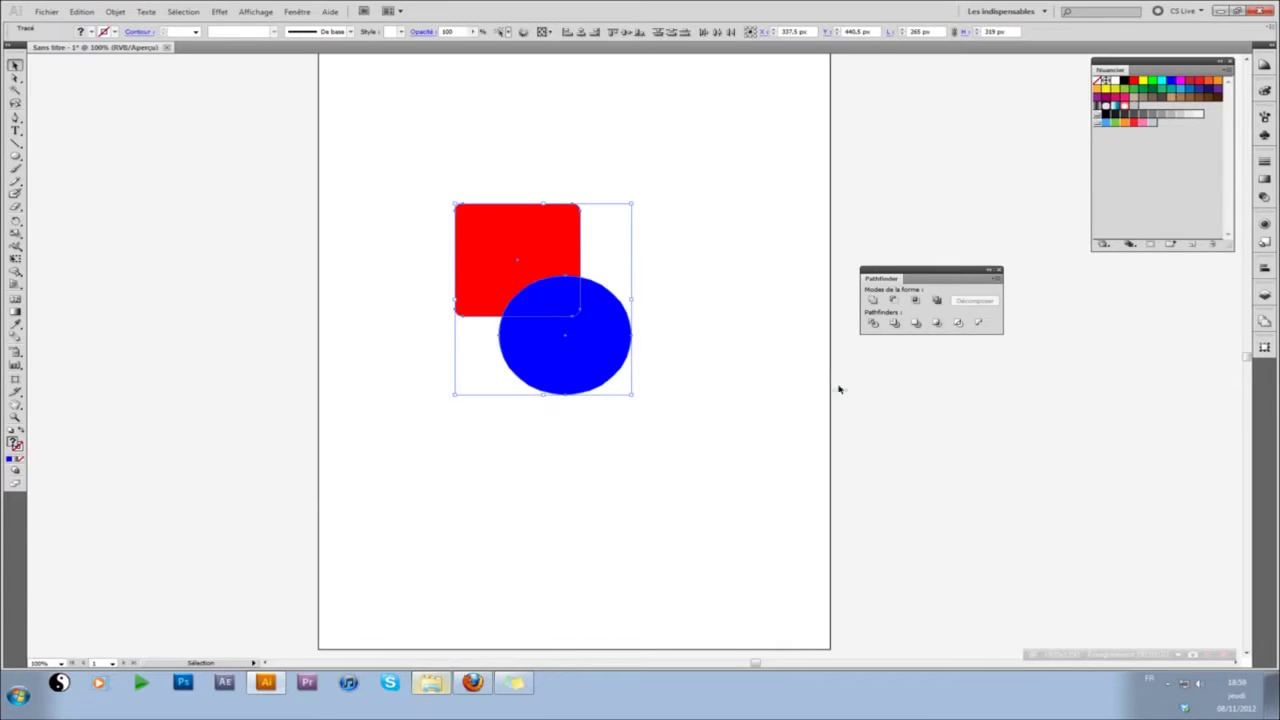
# Cut the overlap out of the rounded square and circle with Exclude, and undo the exclusion
pyautogui.click(937, 300)
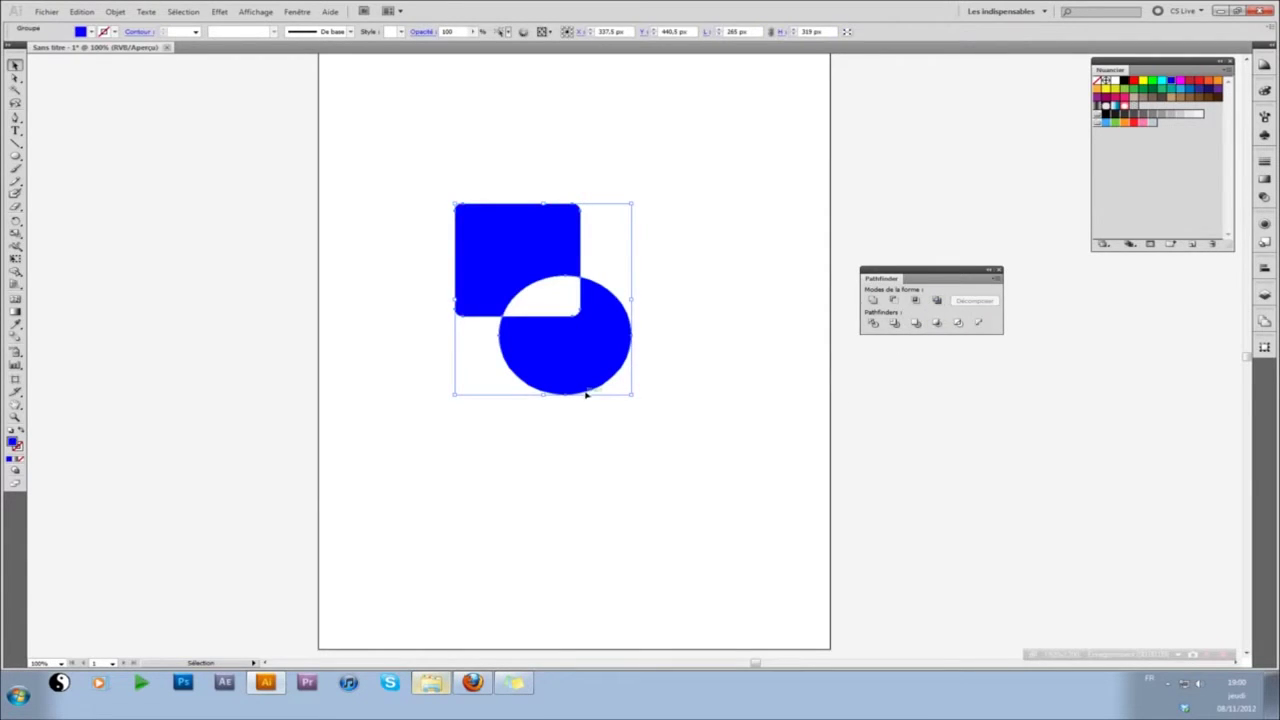
pyautogui.click(608, 417)
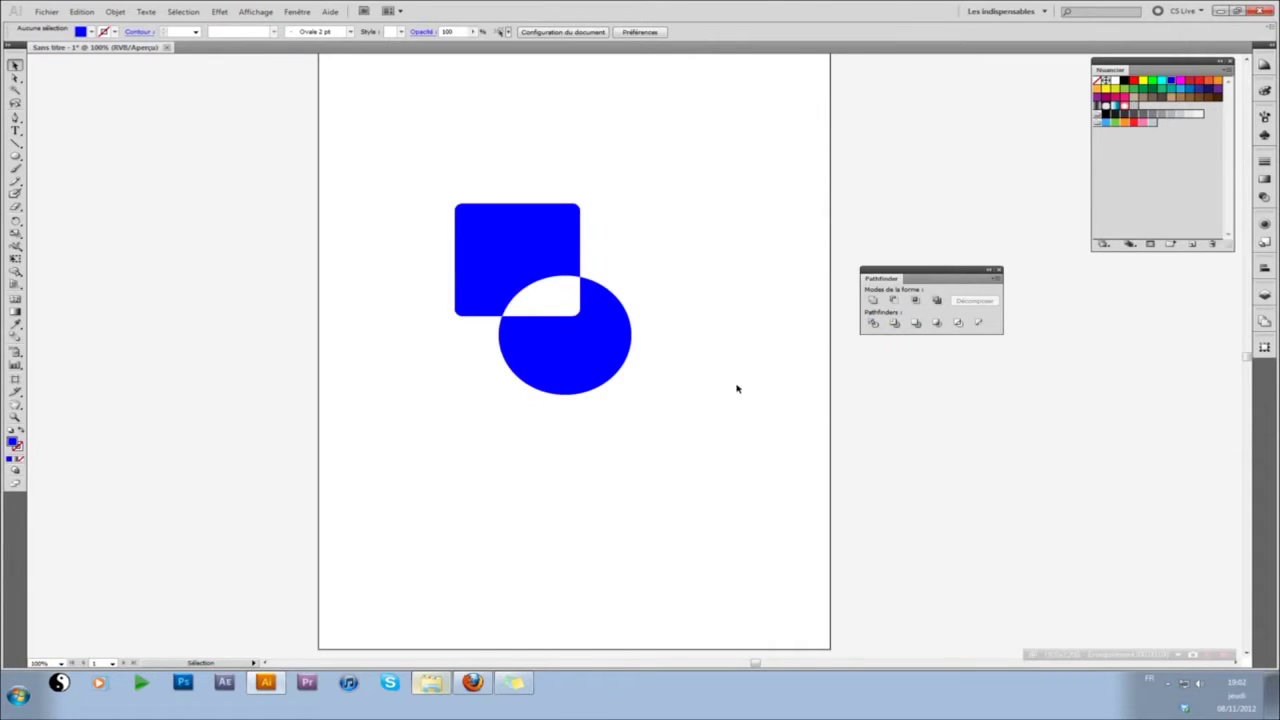
pyautogui.moveTo(686, 451); pyautogui.dragTo(424, 153)
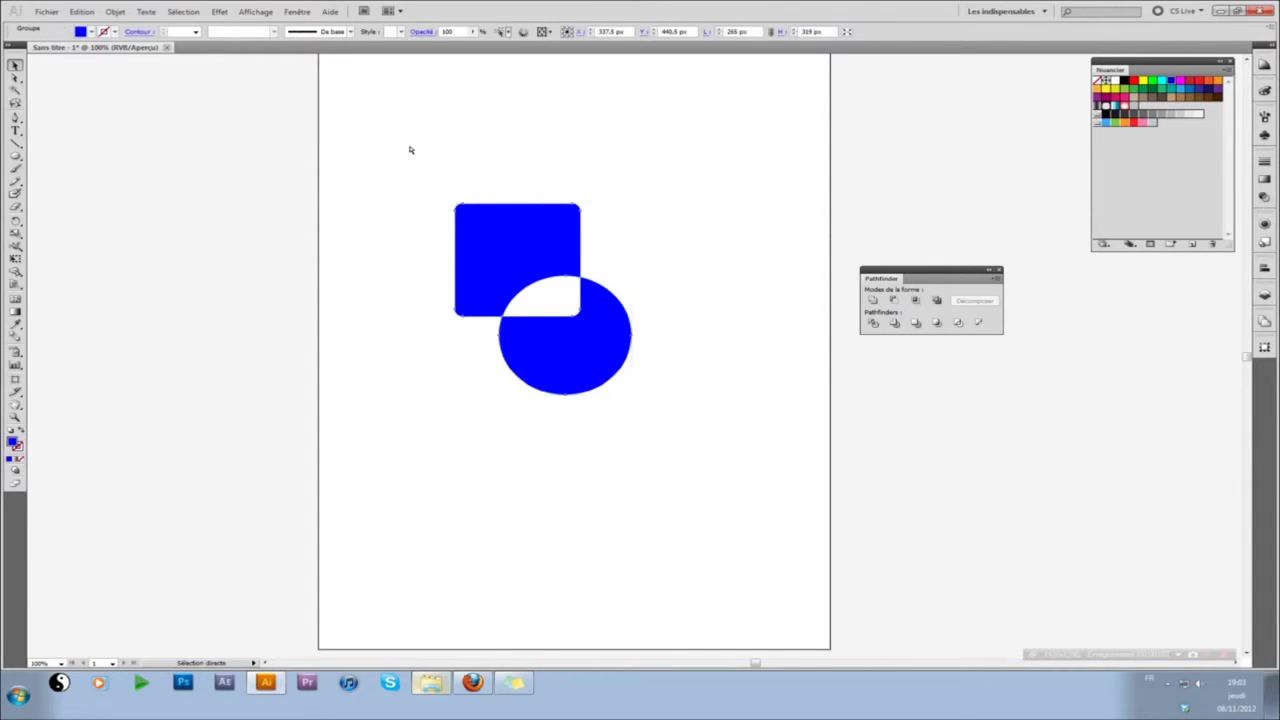
pyautogui.hotkey('ctrl', 'z')
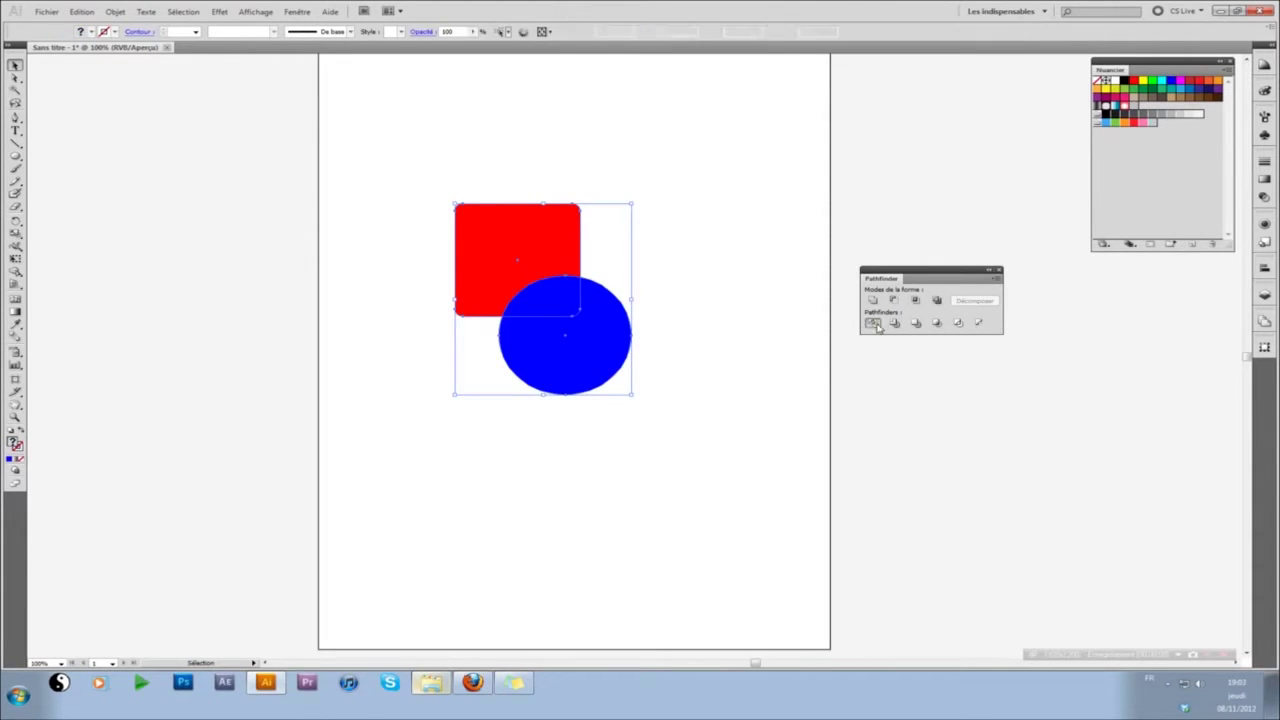
# Divide the two shapes, ungroup them to pull the lower circle piece away, and undo the whole division
pyautogui.click(874, 324)
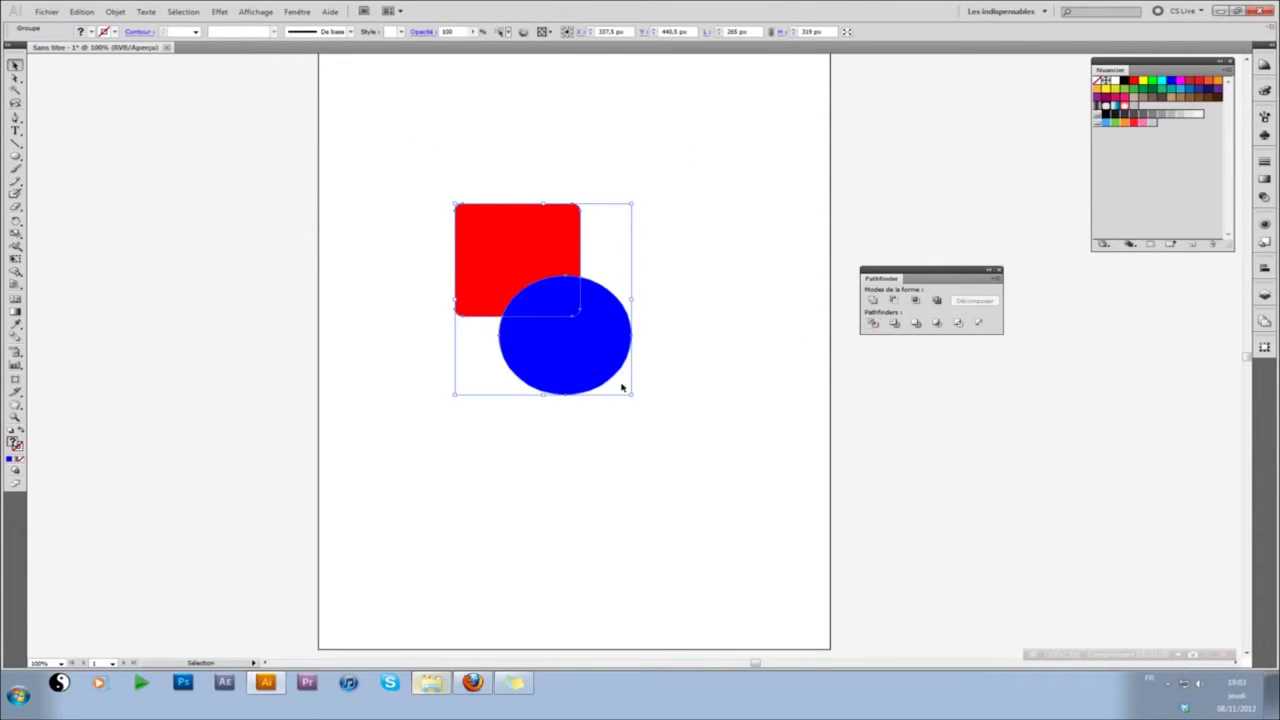
pyautogui.rightClick(566, 352)
pyautogui.click(594, 420)
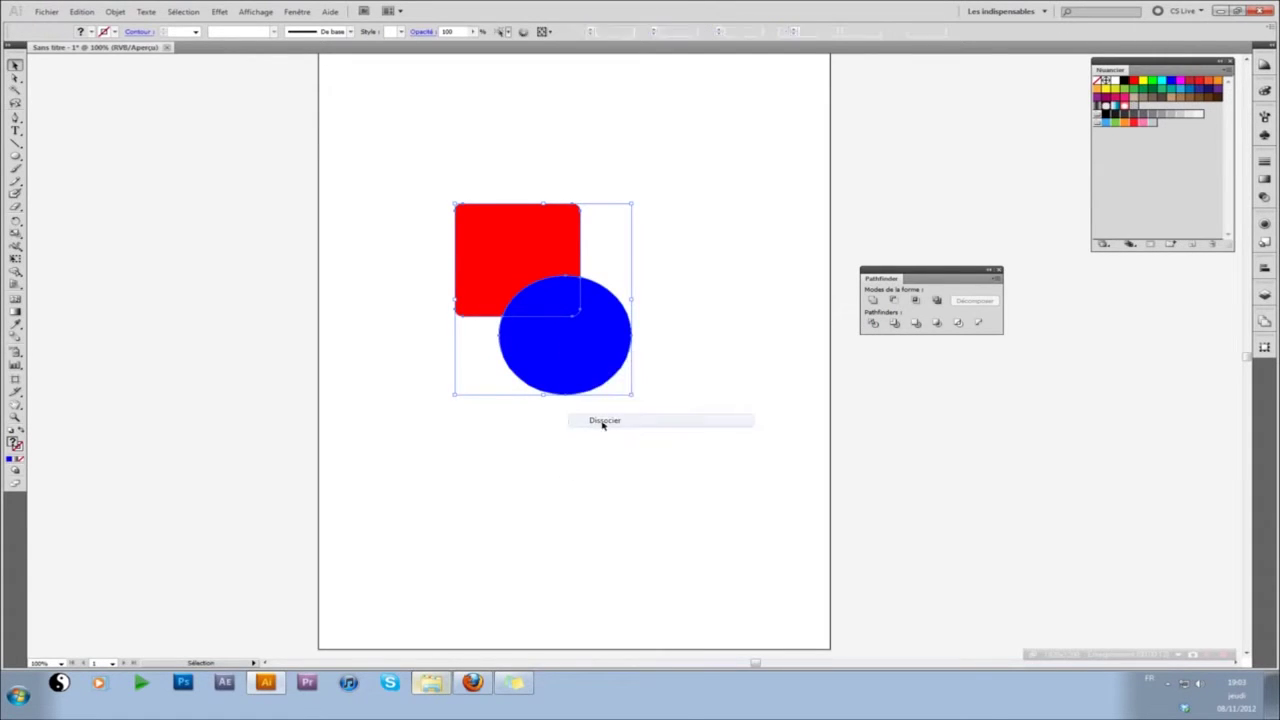
pyautogui.moveTo(549, 354); pyautogui.dragTo(645, 483)
pyautogui.click(740, 437)
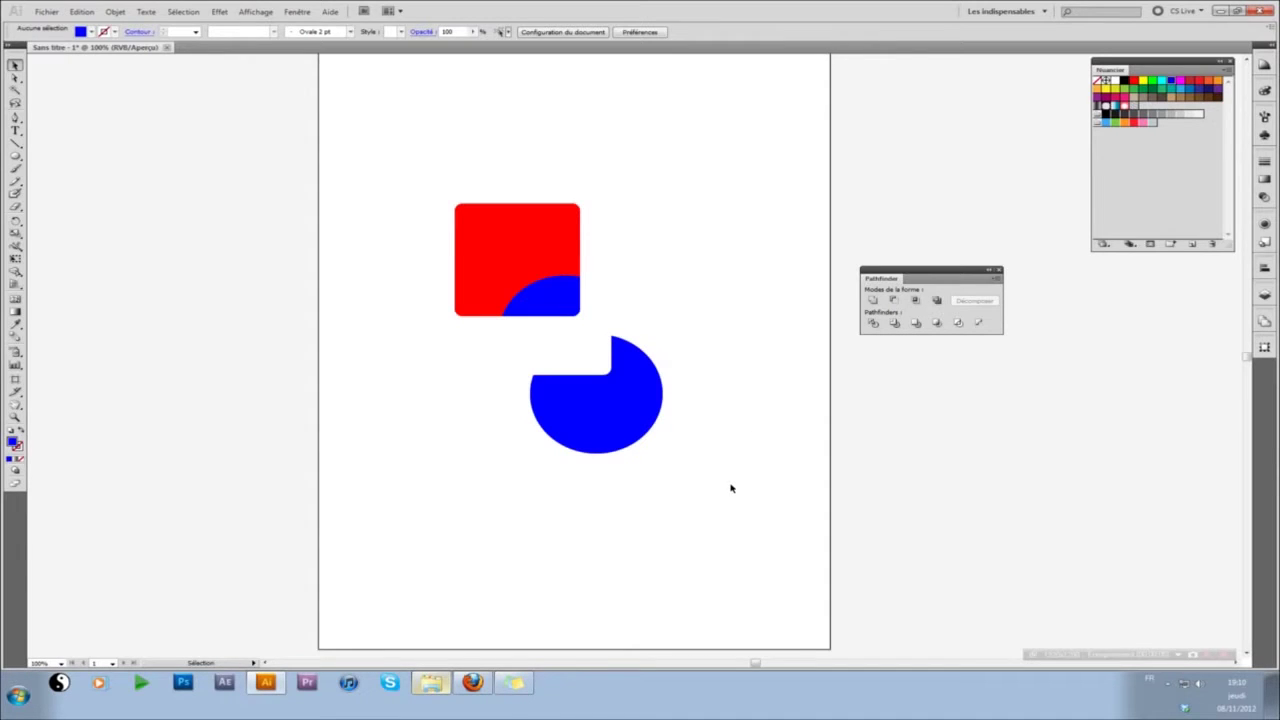
pyautogui.hotkey('ctrl', 'z')
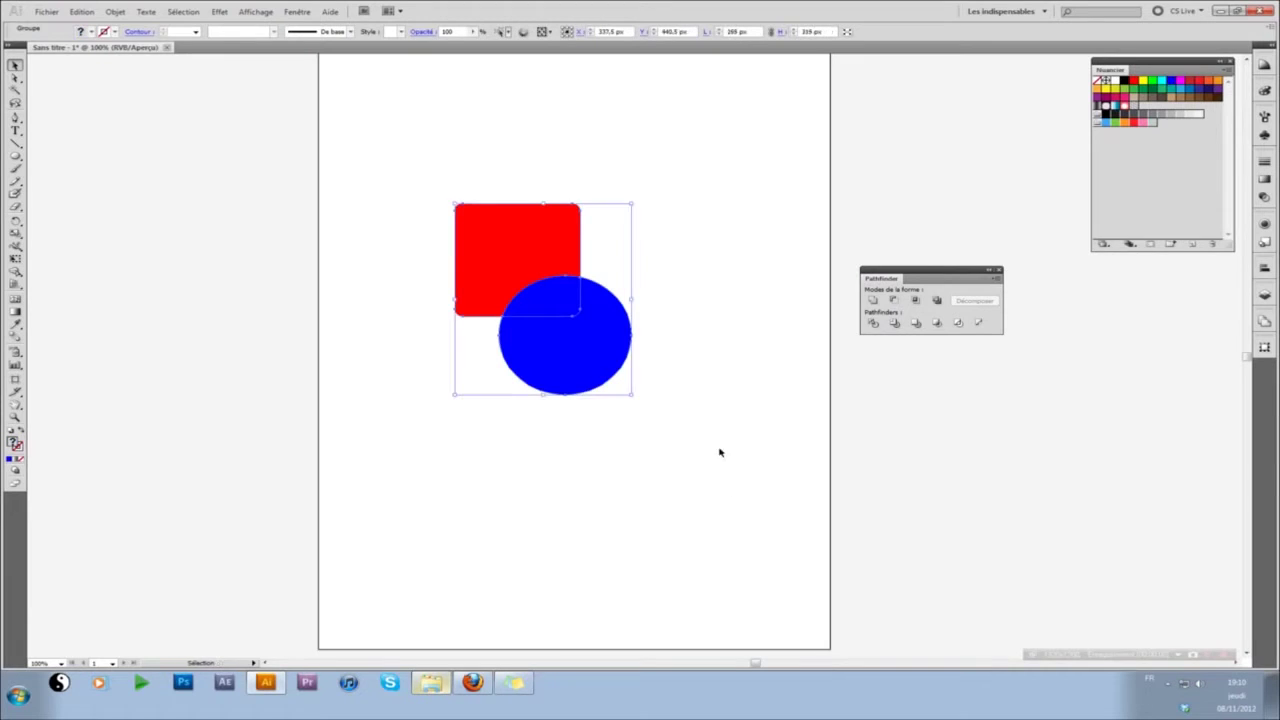
# Fill the blue circle with the same red as the rounded square
pyautogui.moveTo(712, 443); pyautogui.dragTo(414, 163)
pyautogui.moveTo(734, 465); pyautogui.dragTo(363, 152)
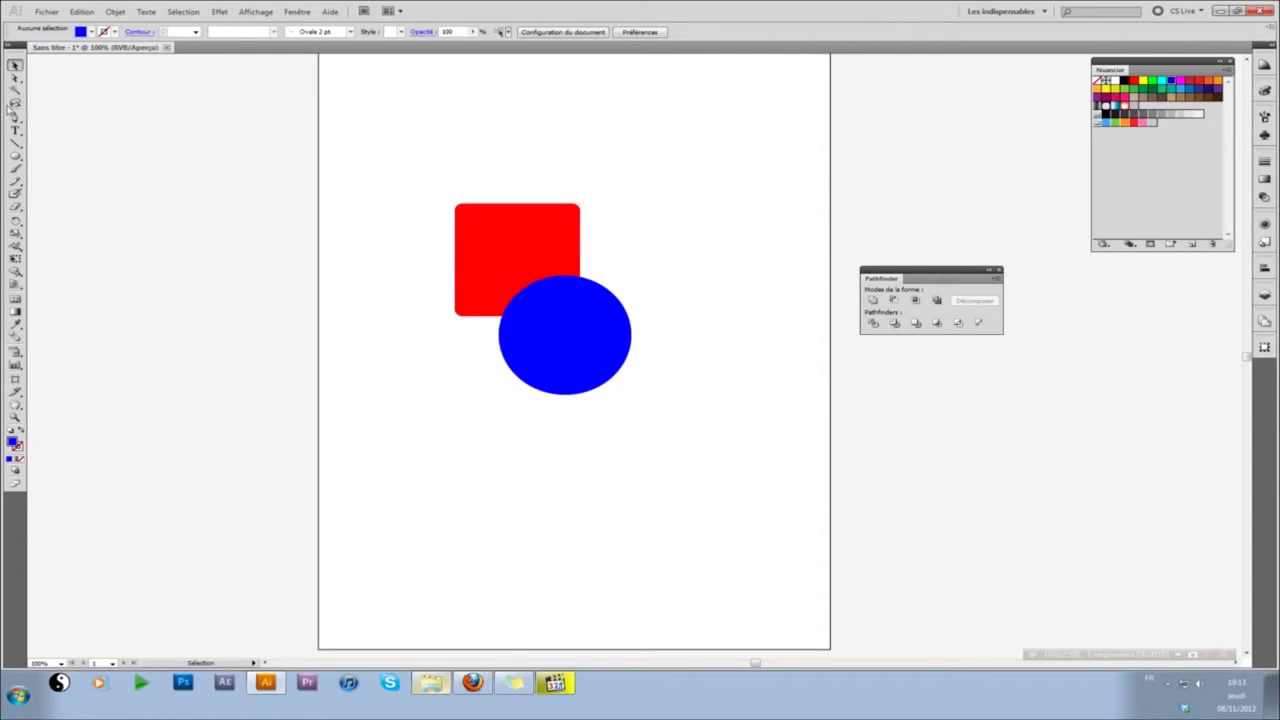
pyautogui.moveTo(644, 436); pyautogui.dragTo(567, 333)
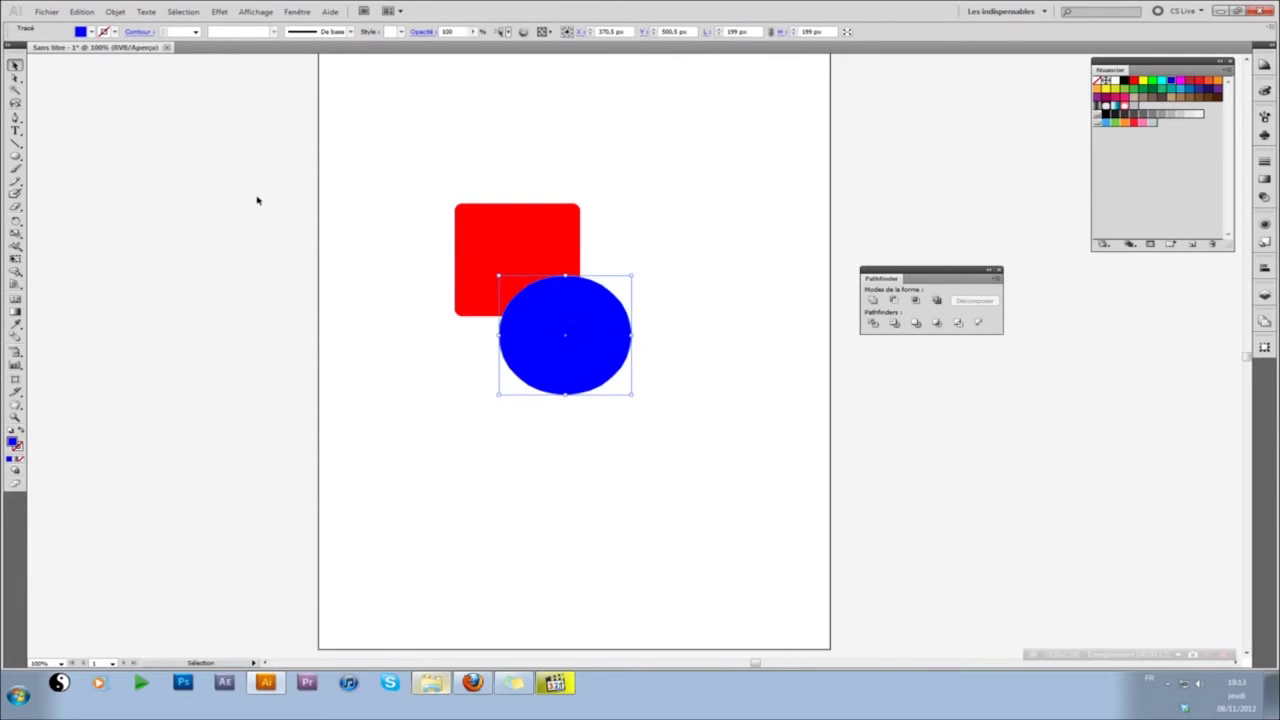
pyautogui.click(91, 32)
pyautogui.click(54, 46)
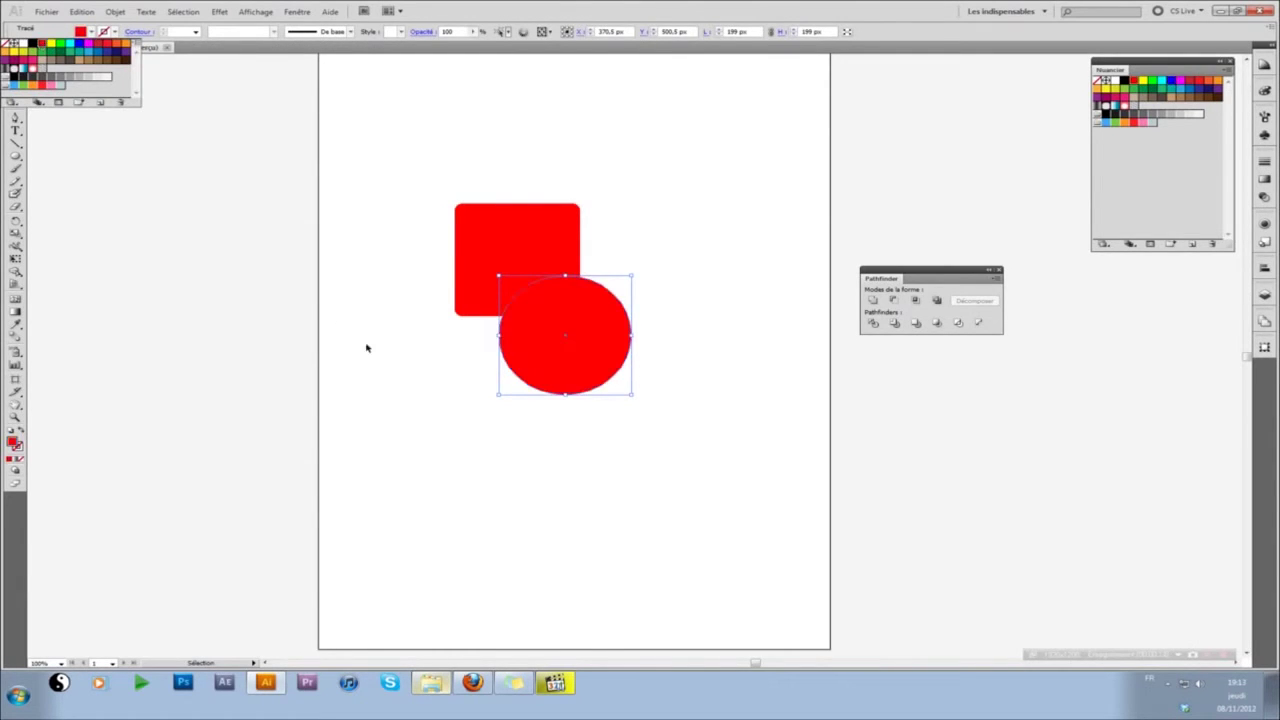
# Combine the two red shapes with the Merge pathfinder, and undo both the merge and the circle's red fill
pyautogui.moveTo(766, 488); pyautogui.dragTo(391, 151)
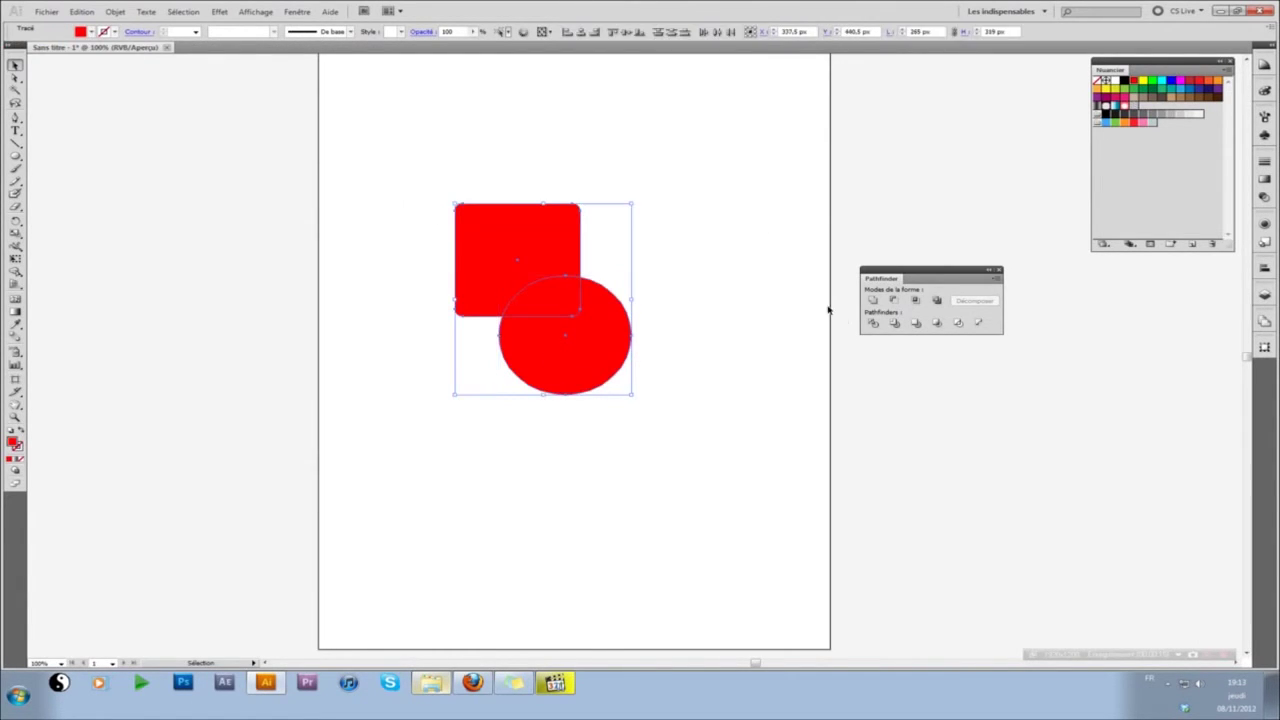
pyautogui.click(918, 326)
pyautogui.click(708, 422)
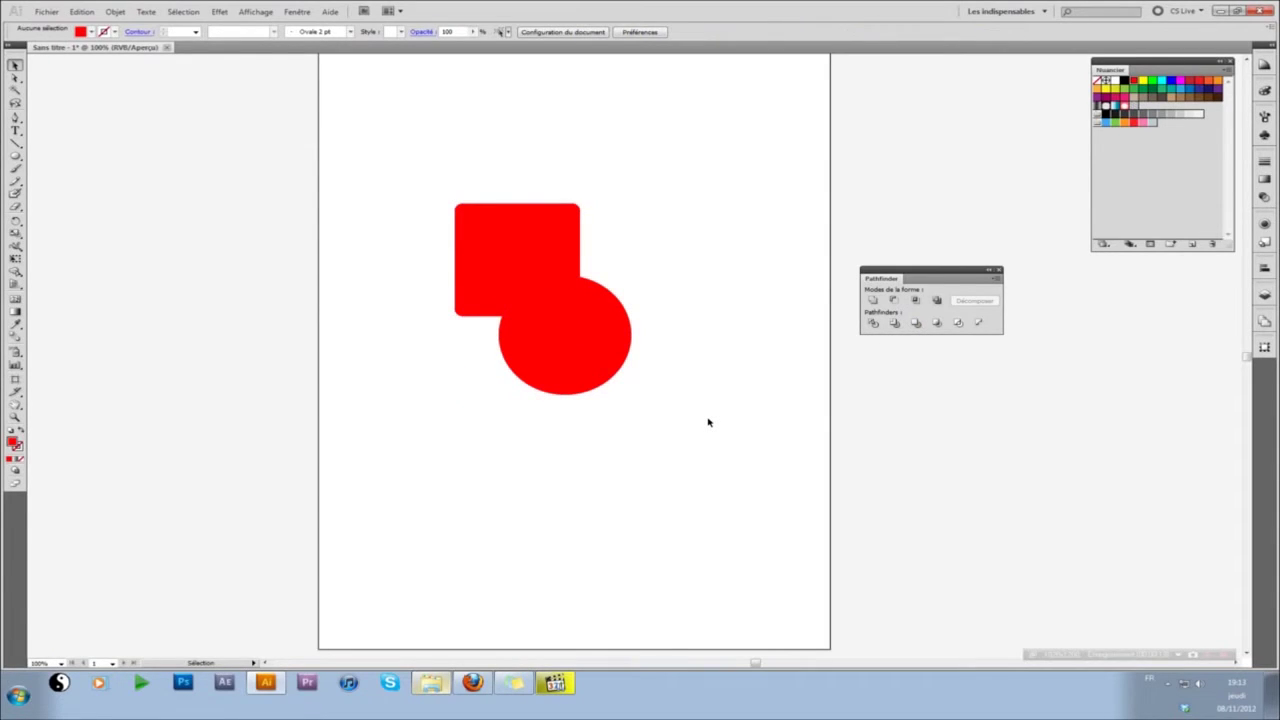
pyautogui.hotkey('ctrl', 'z')
pyautogui.hotkey('ctrl', 'z')
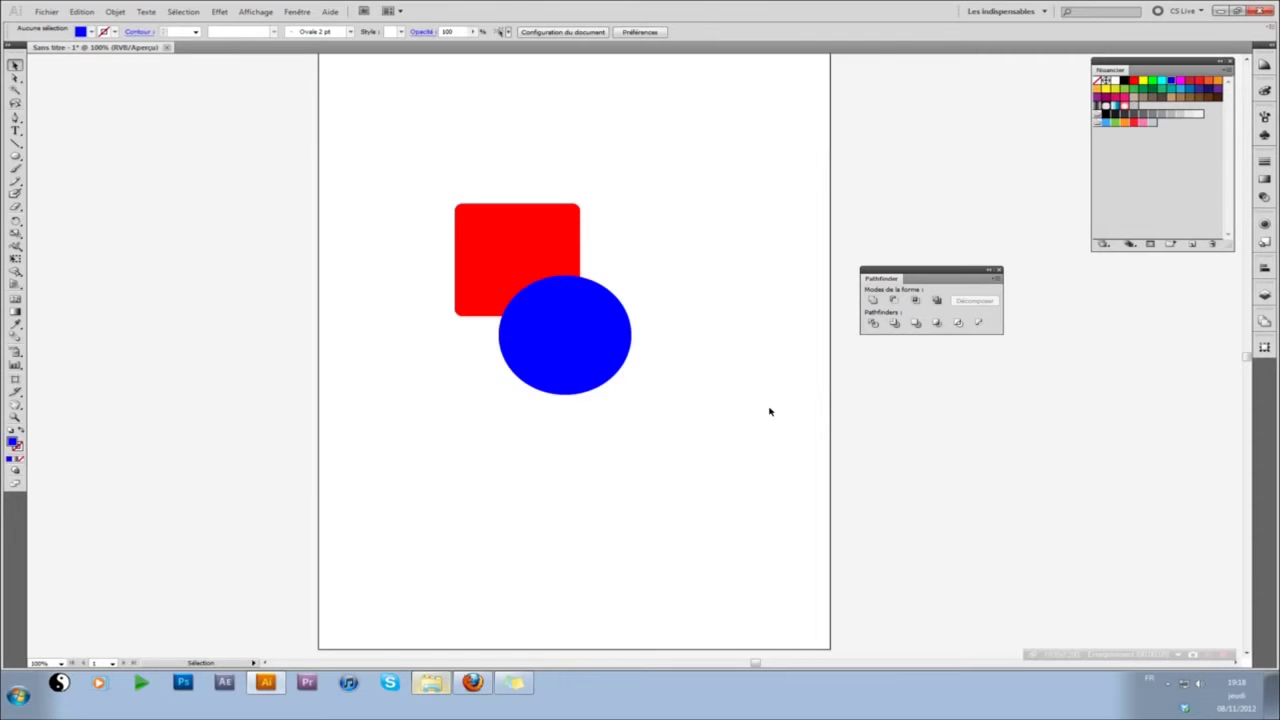
# Crop the red rounded square to the outline of the blue circle with the Crop pathfinder
pyautogui.moveTo(710, 450); pyautogui.dragTo(372, 157)
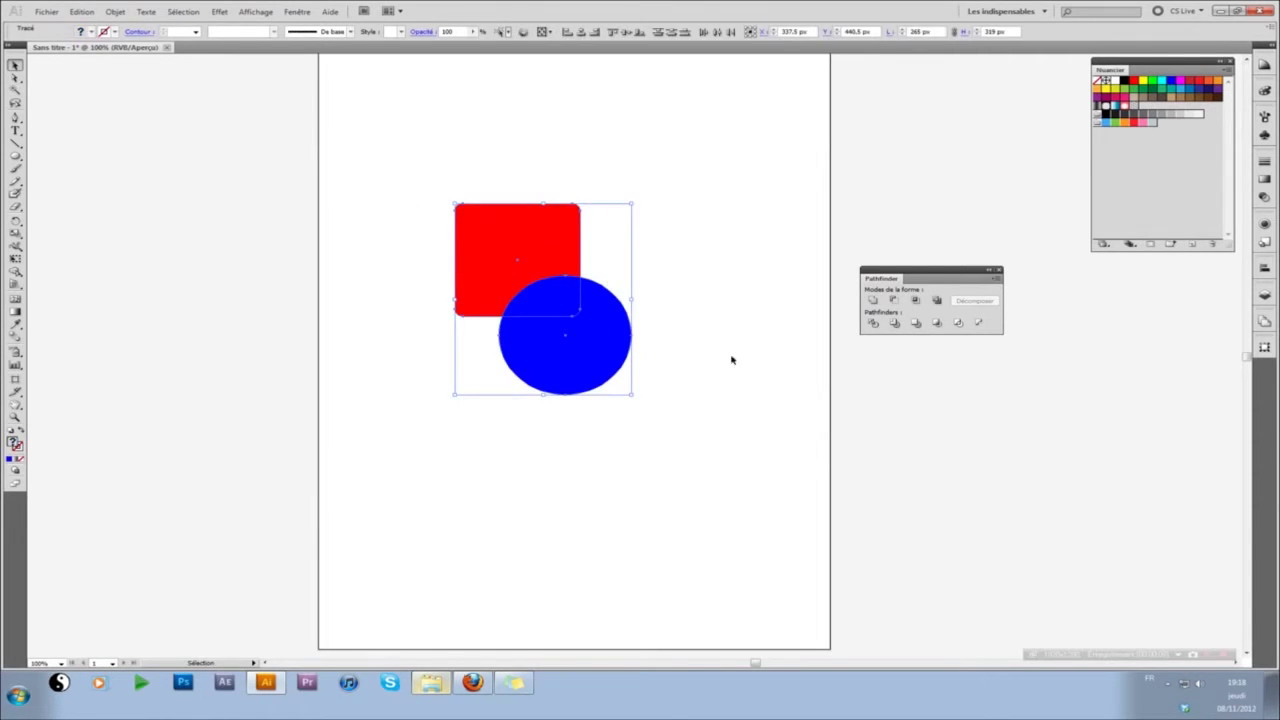
pyautogui.click(938, 323)
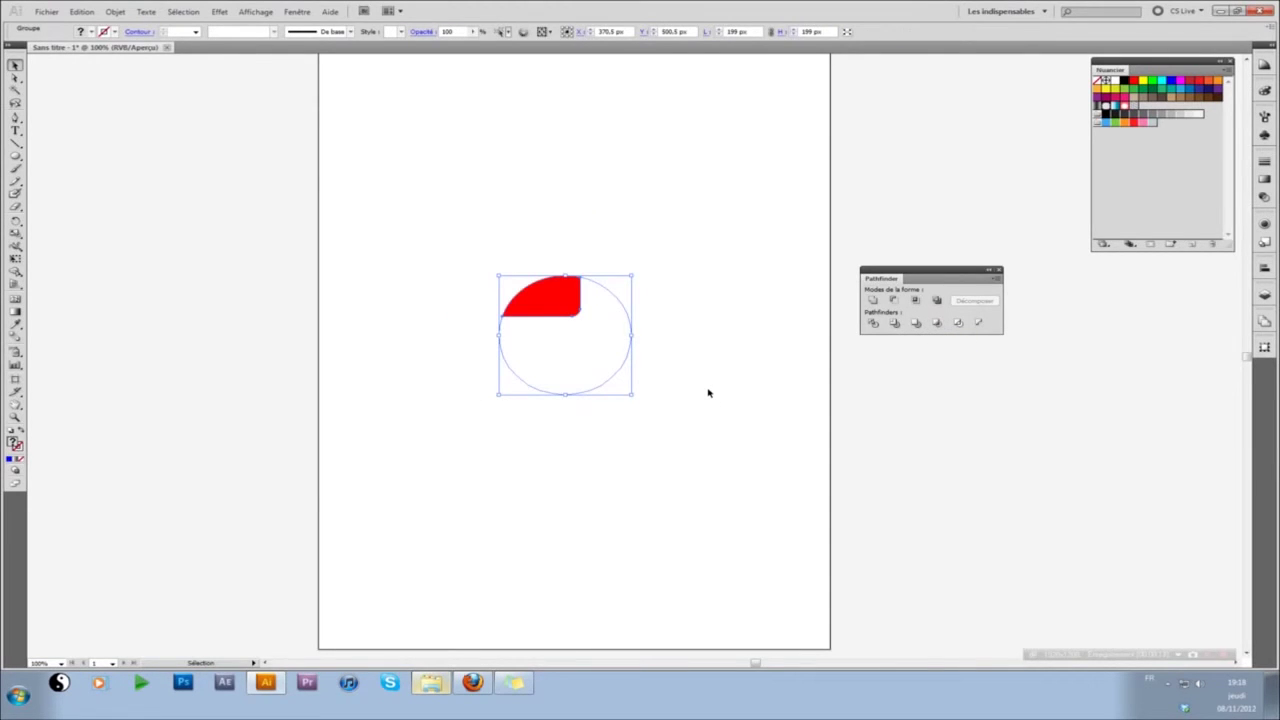
# Undo the crop and convert the red rounded square and blue circle to unfilled paths with the Outline pathfinder
pyautogui.hotkey('ctrl', 'z')
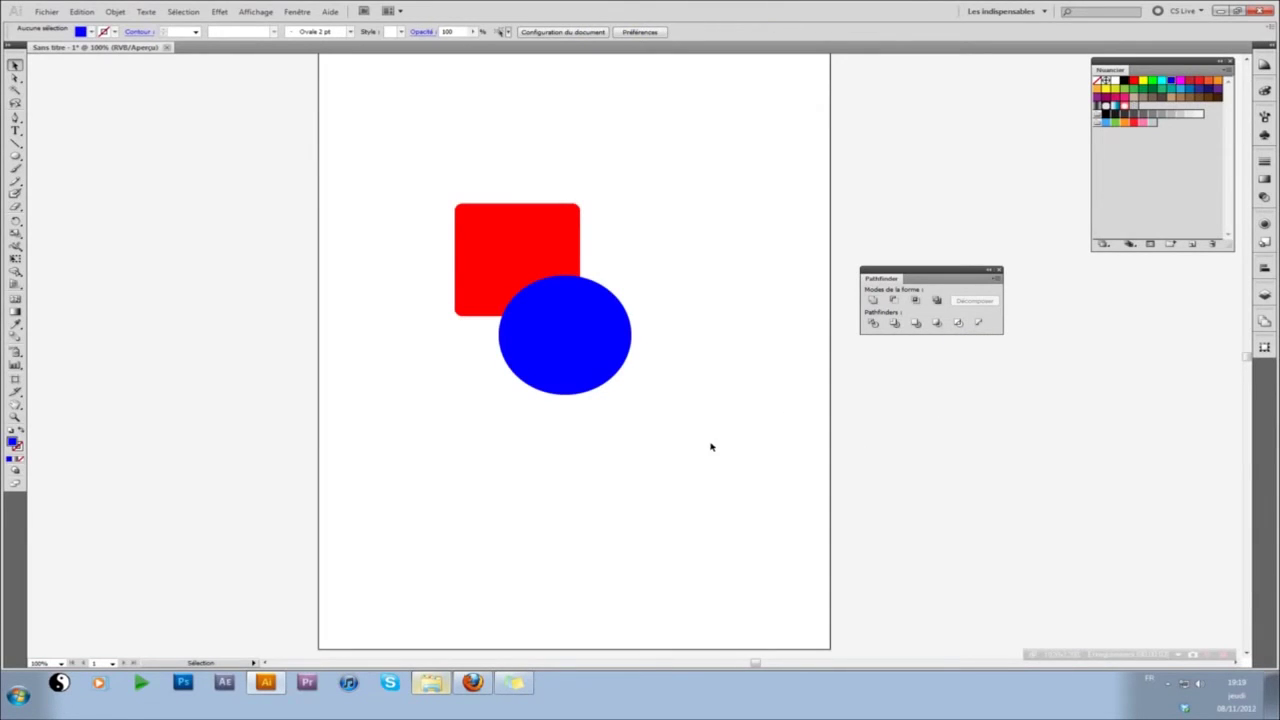
pyautogui.moveTo(708, 437); pyautogui.dragTo(375, 145)
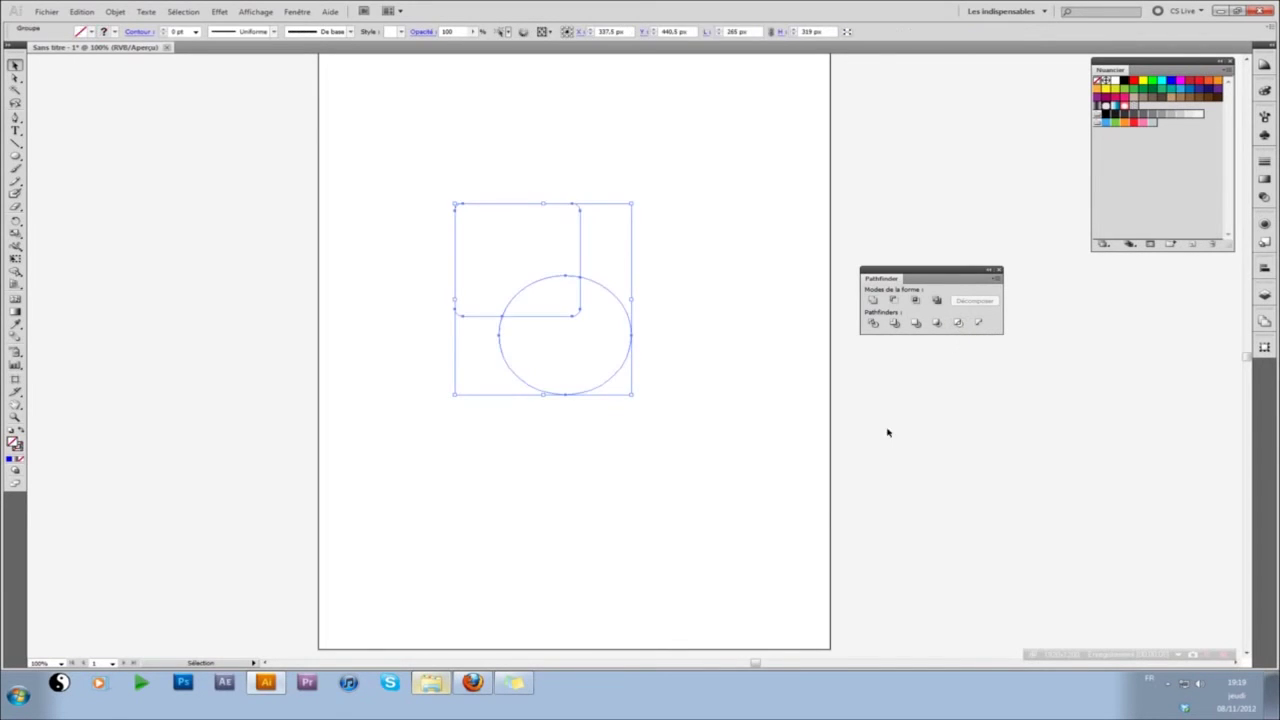
pyautogui.click(702, 409)
# Increase the stroke weight of the outlined square and circle group in several increments, and deselect it
pyautogui.click(543, 278)
pyautogui.click(163, 31)
pyautogui.click(163, 31)
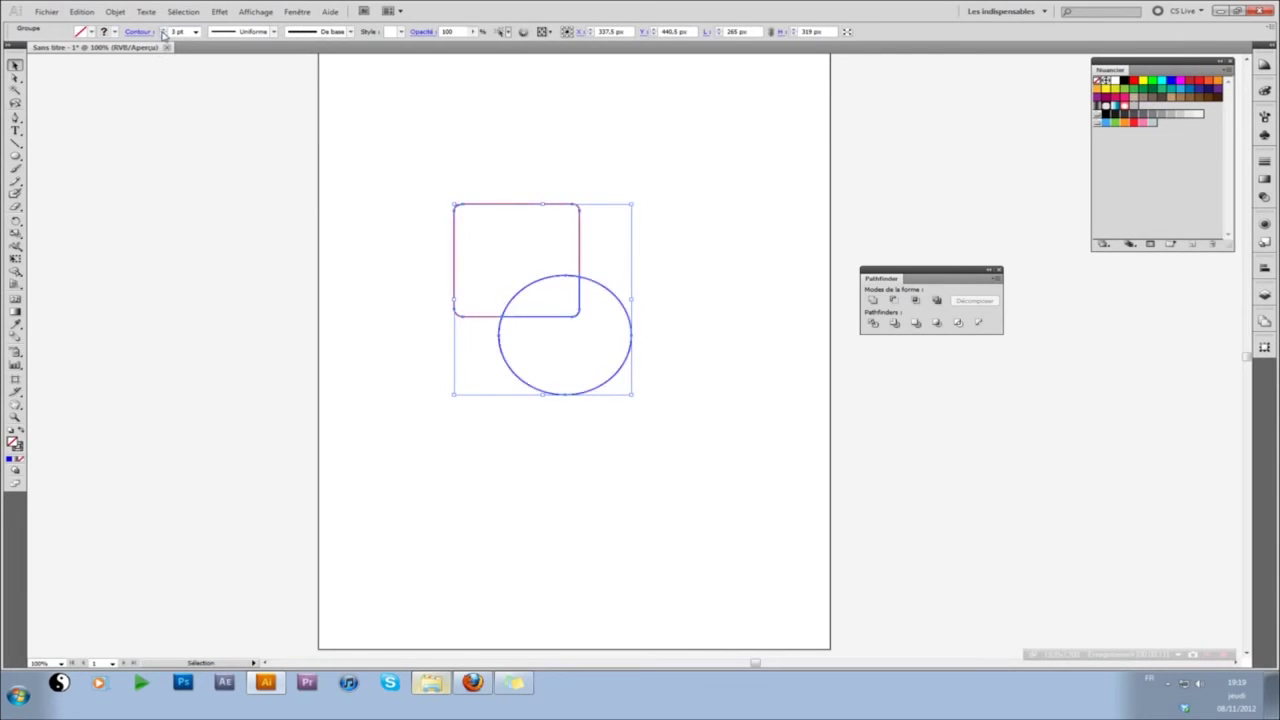
pyautogui.click(163, 31)
pyautogui.click(163, 31)
pyautogui.click(163, 31)
pyautogui.click(626, 463)
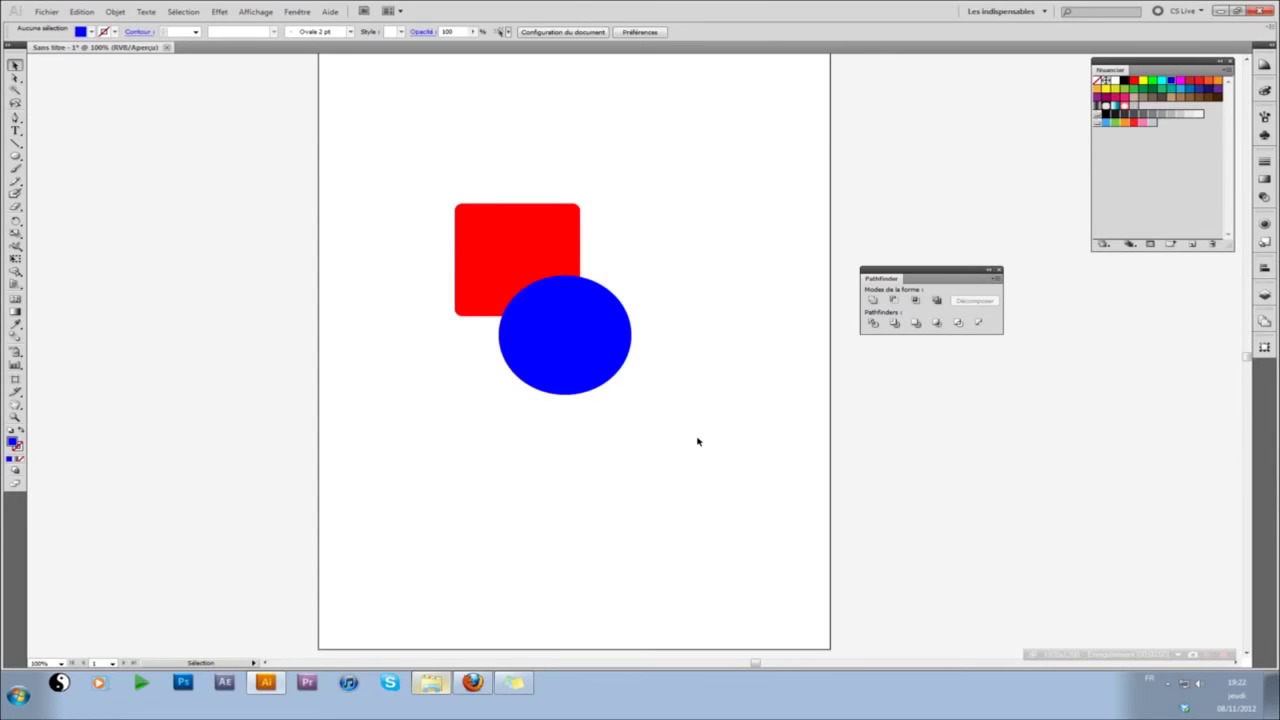
# Subtract the red rounded square from the blue circle in front of it with the Minus Back pathfinder, and deselect the result
pyautogui.moveTo(698, 441); pyautogui.dragTo(429, 184)
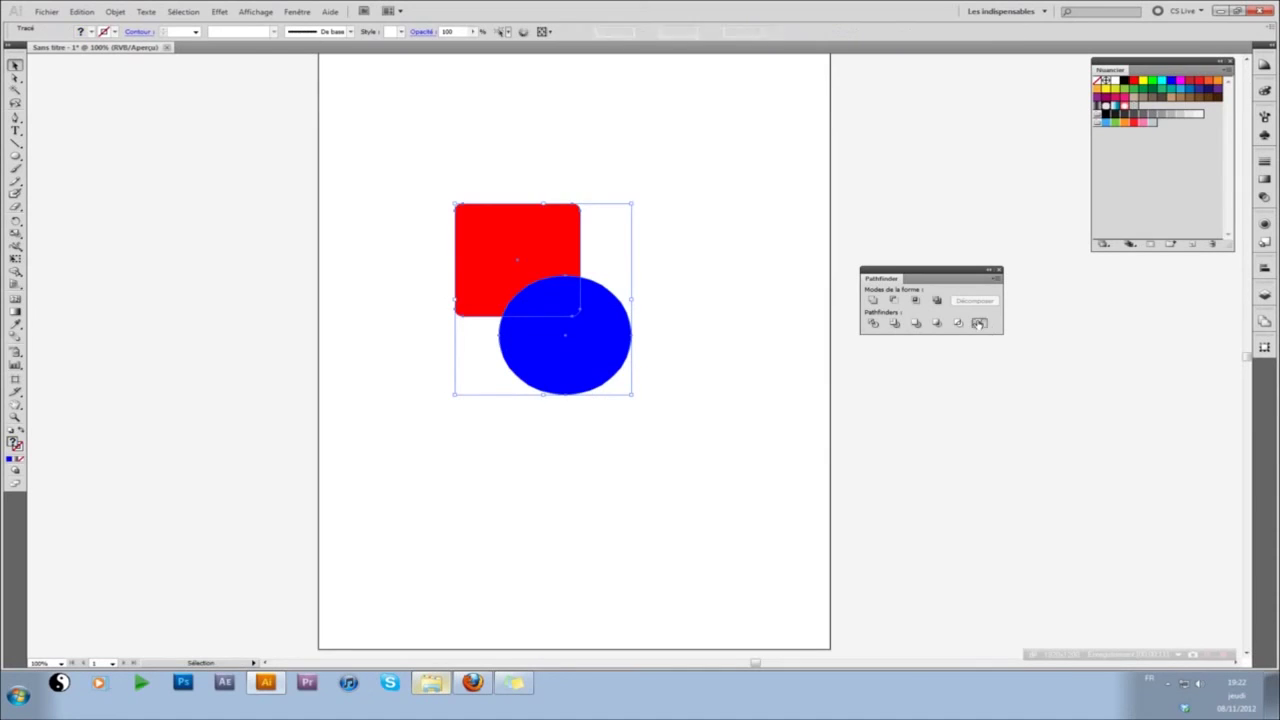
pyautogui.click(978, 323)
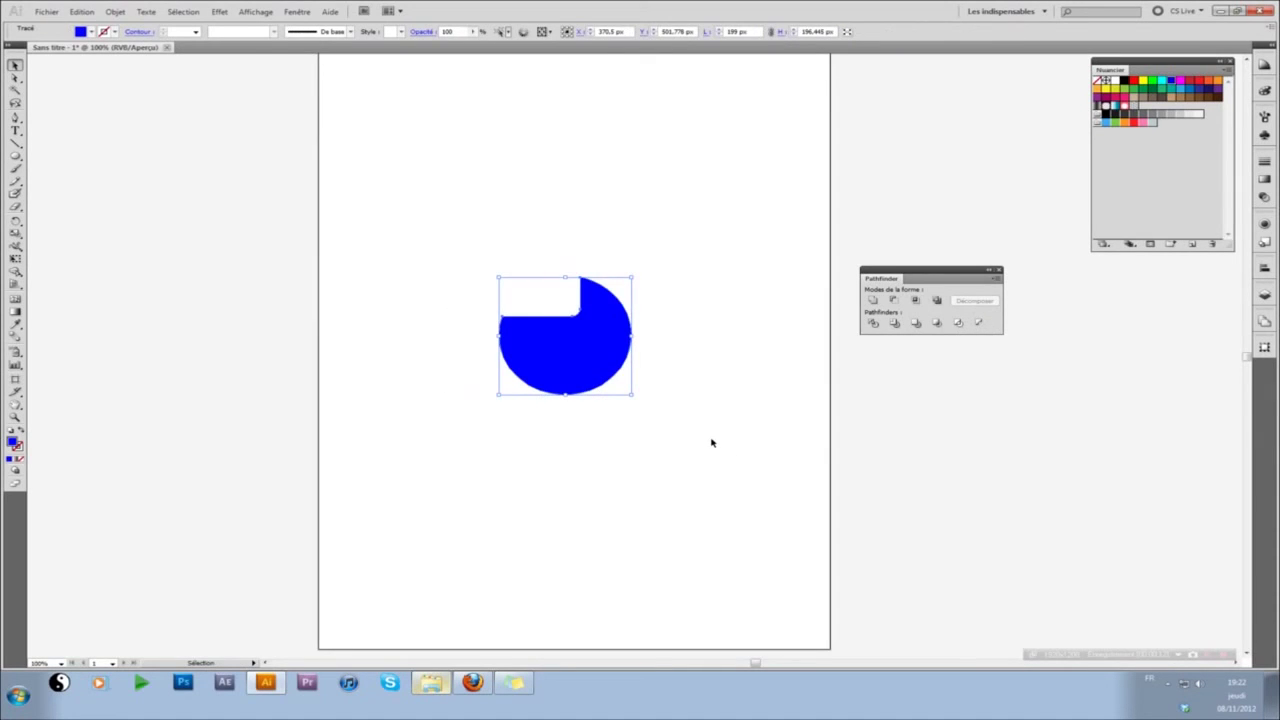
pyautogui.click(712, 443)
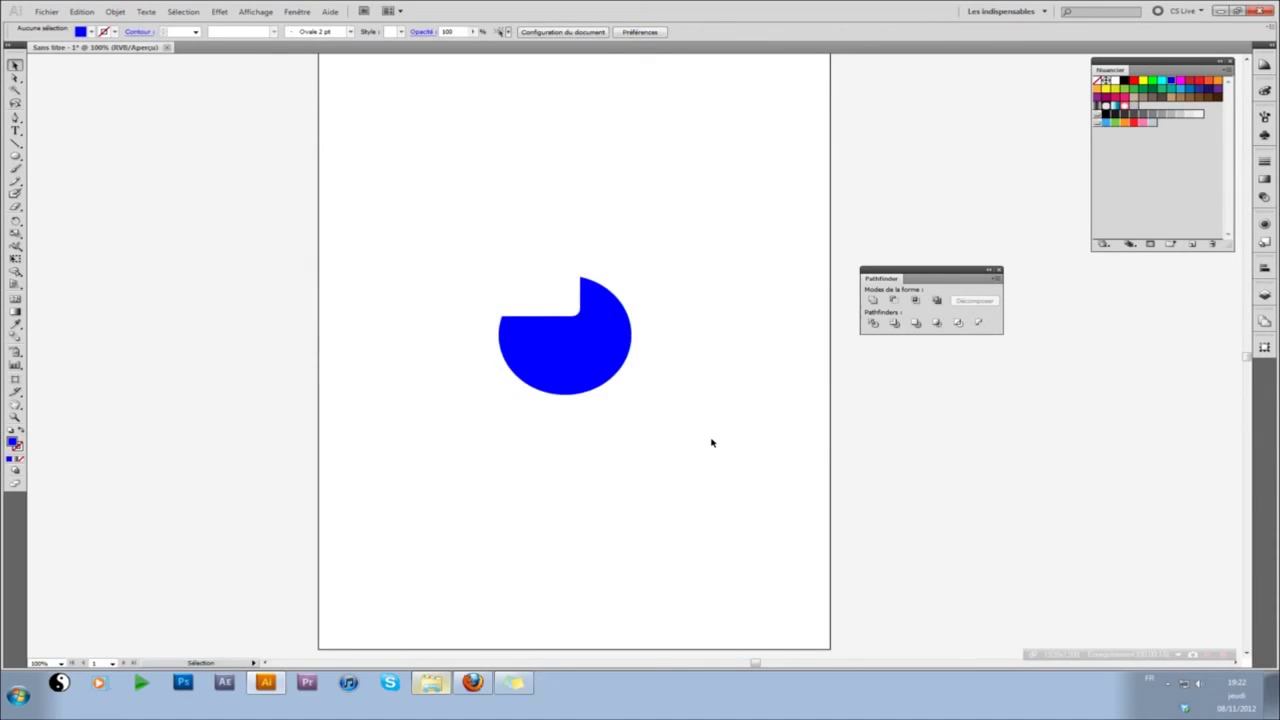